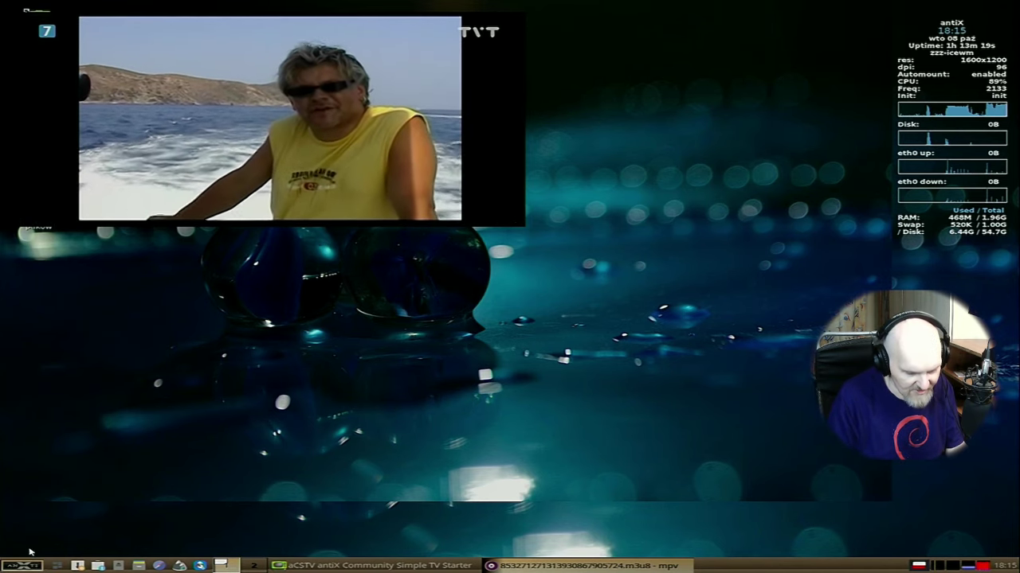
{"action": "left_click", "coordinate": [33, 567]}
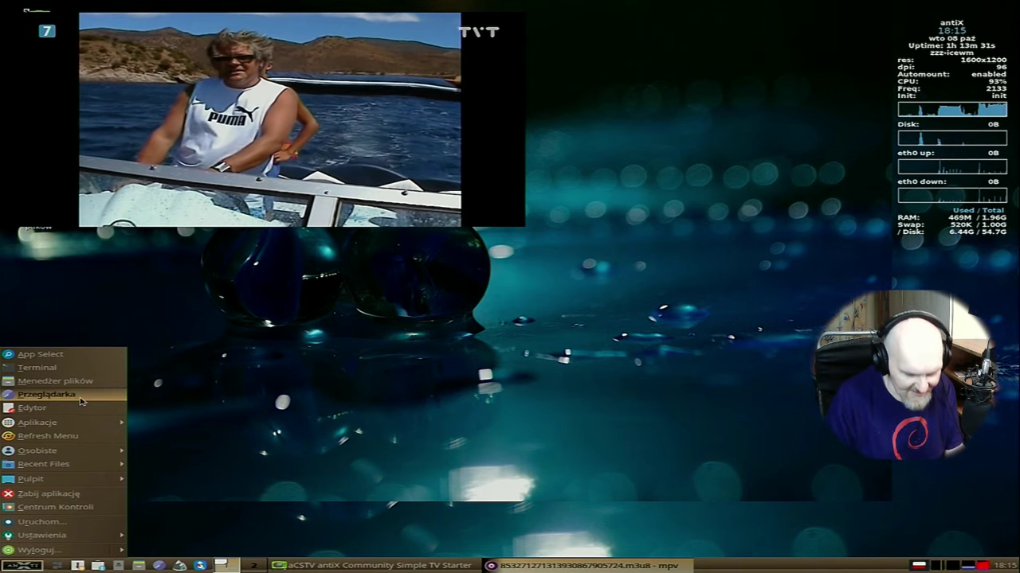
{"action": "mouse_move", "coordinate": [94, 427]}
{"action": "mouse_move", "coordinate": [238, 443]}
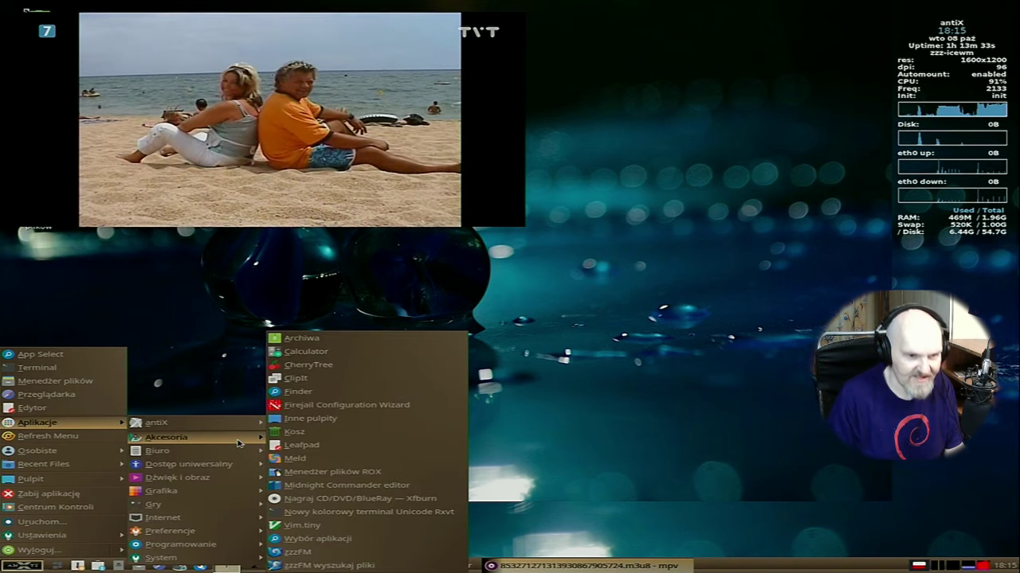
{"action": "left_click", "coordinate": [653, 516]}
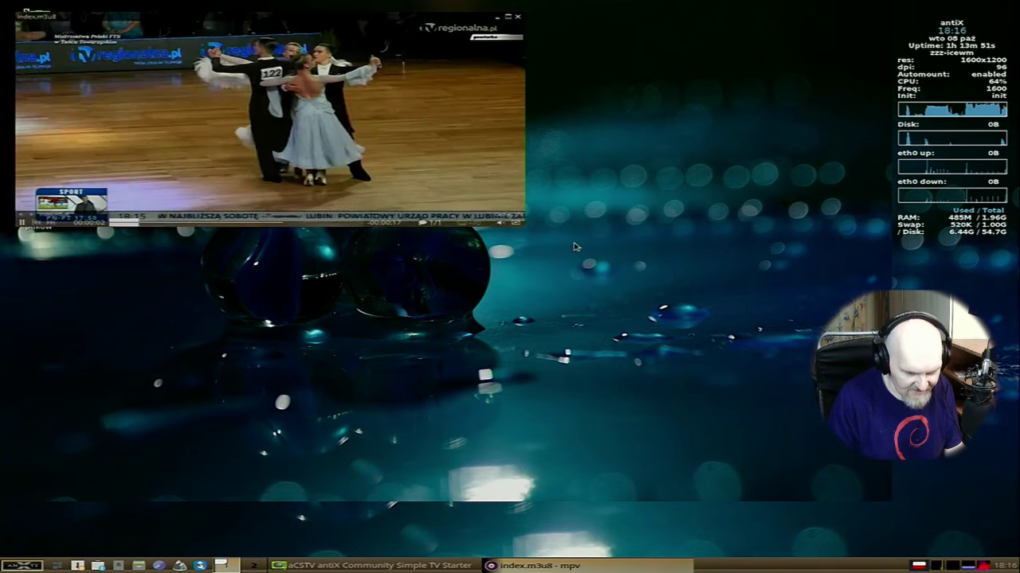
Step: Lower the playback volume of the ballroom dancing stream in the video player
{"action": "mouse_move", "coordinate": [494, 224]}
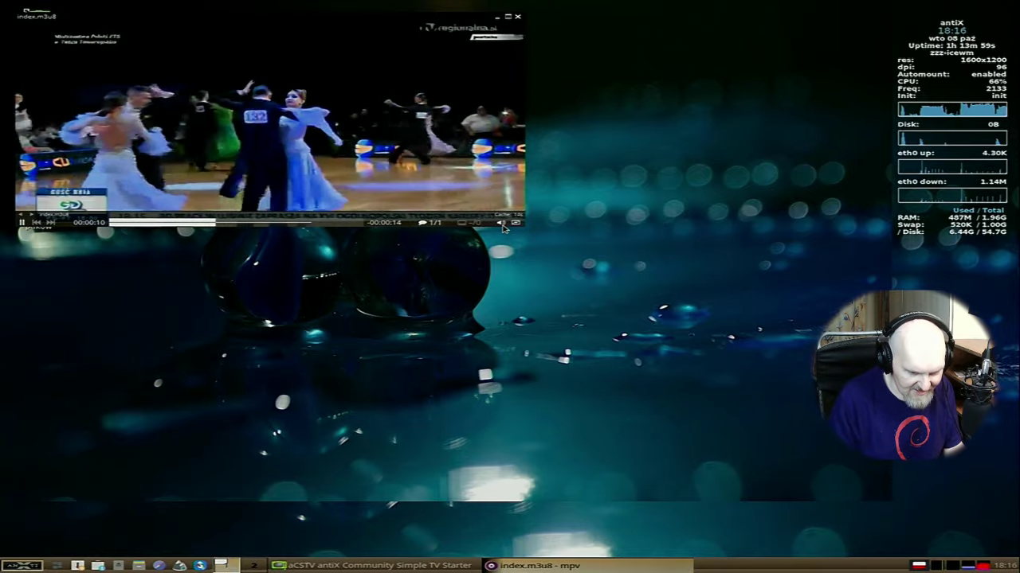
{"action": "scroll", "coordinate": [499, 227], "scroll_direction": "down", "scroll_amount": 8}
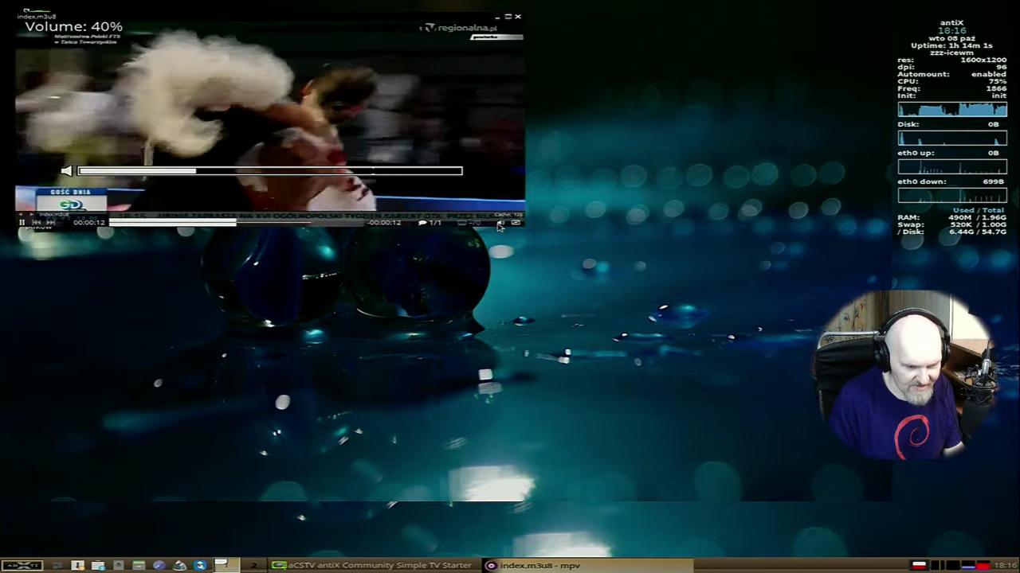
{"action": "scroll", "coordinate": [501, 225], "scroll_direction": "down", "scroll_amount": 3}
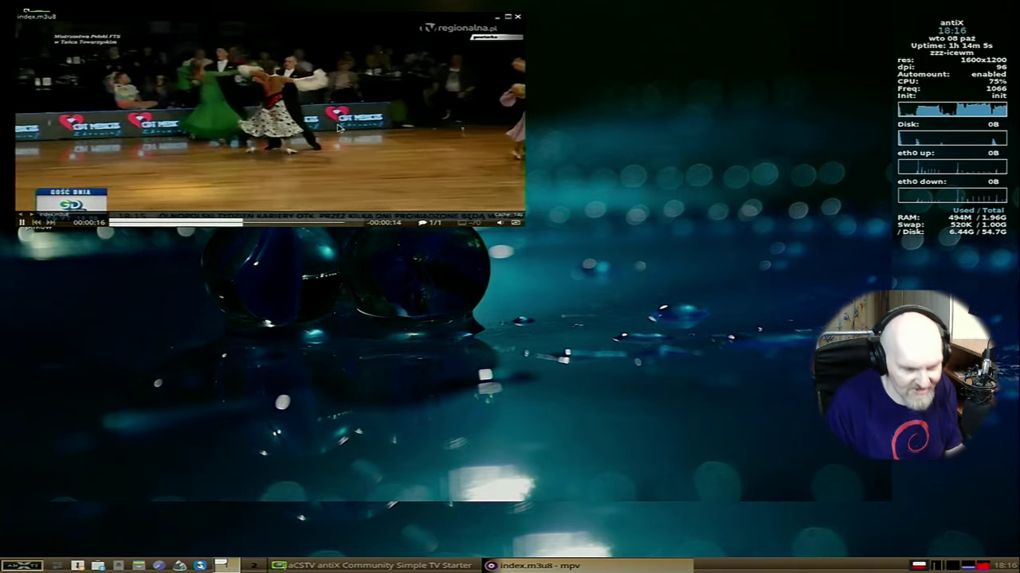
Step: Open a terminal and move its window clear of the playing video
{"action": "left_click", "coordinate": [22, 565]}
{"action": "left_click", "coordinate": [50, 366]}
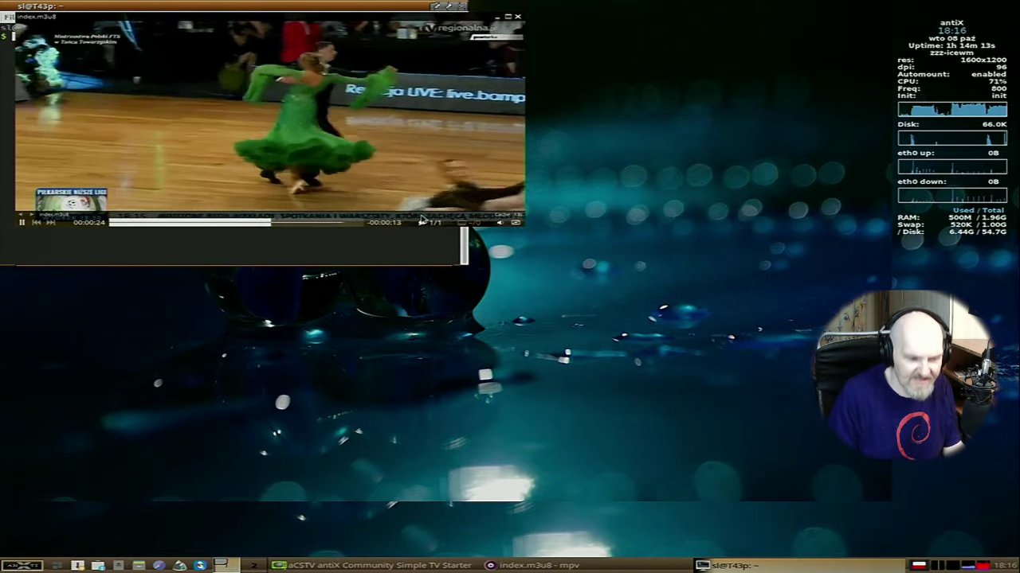
{"action": "left_click_drag", "start_coordinate": [191, 11], "coordinate": [528, 275]}
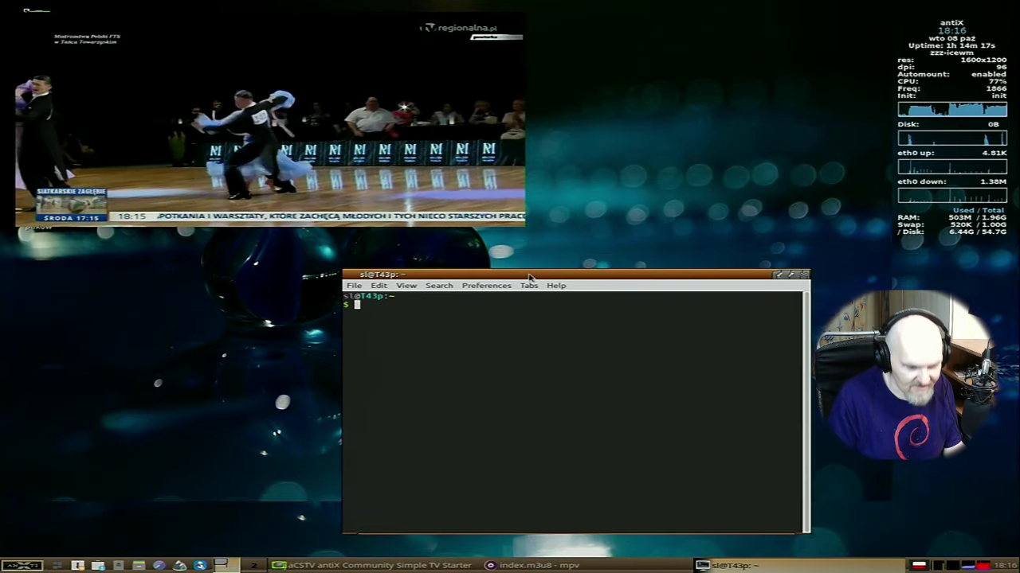
Step: Run neofetch in the terminal to show the system information
{"action": "triple_click", "coordinate": [561, 336]}
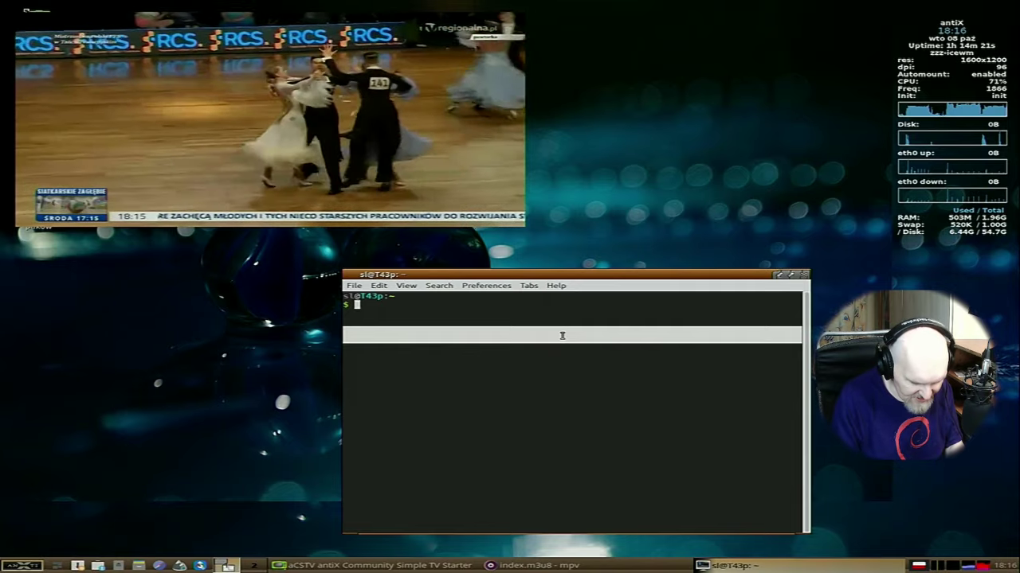
{"action": "type", "text": "neof"}
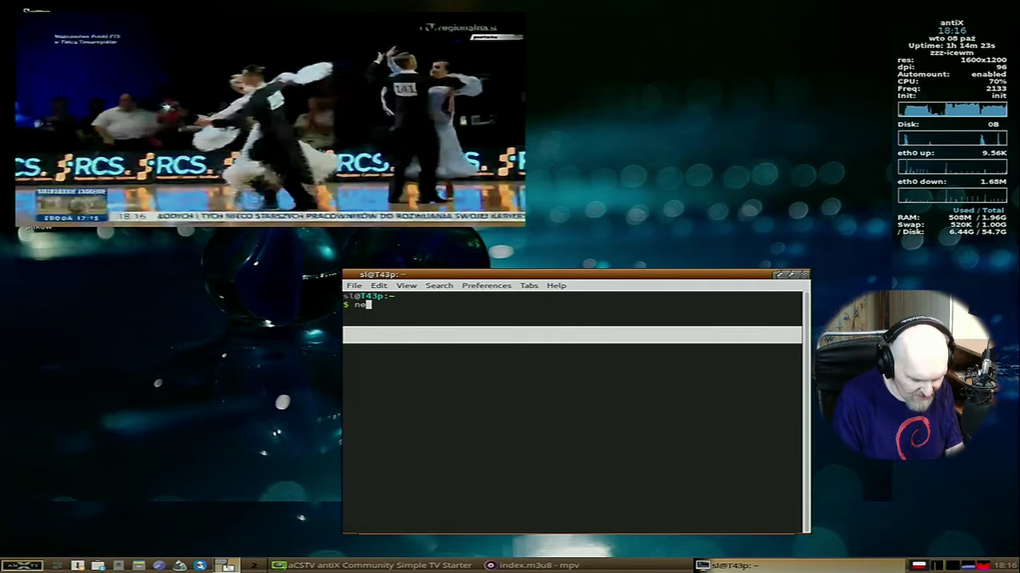
{"action": "type", "text": "etch"}
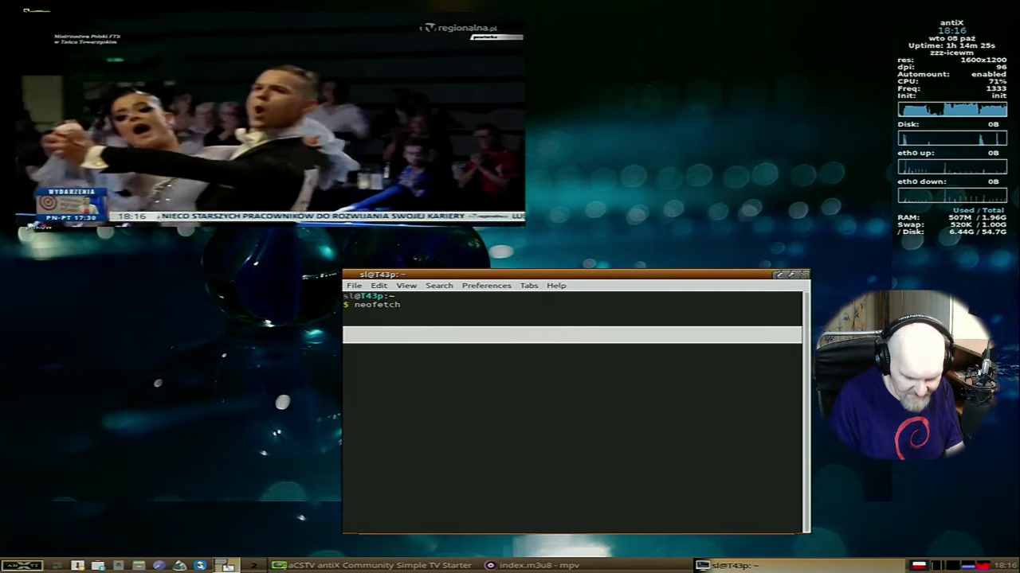
{"action": "key", "text": "Return"}
Step: Zoom in the terminal text by two levels to enlarge the neofetch output
{"action": "left_click", "coordinate": [406, 285]}
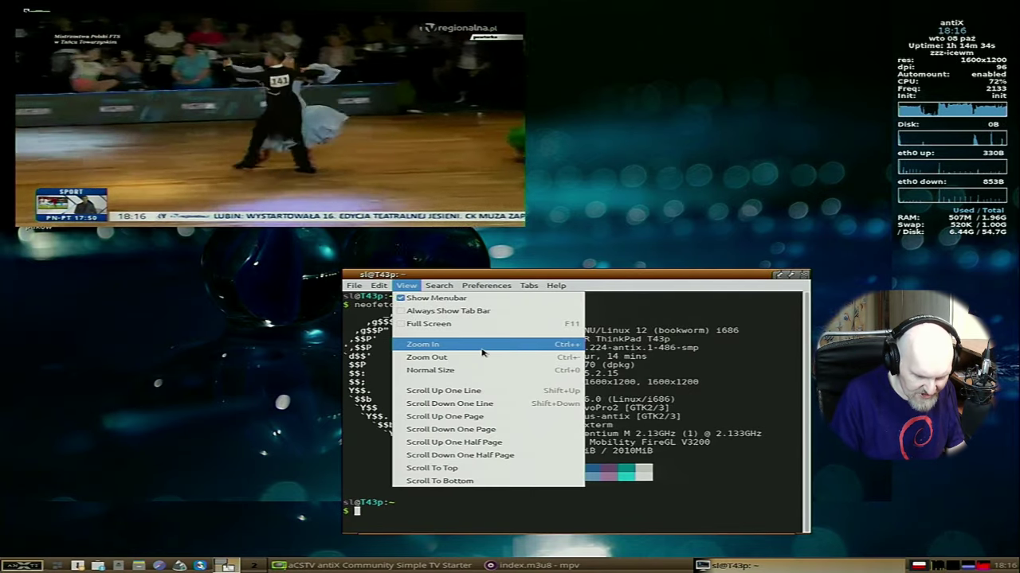
{"action": "left_click", "coordinate": [481, 347]}
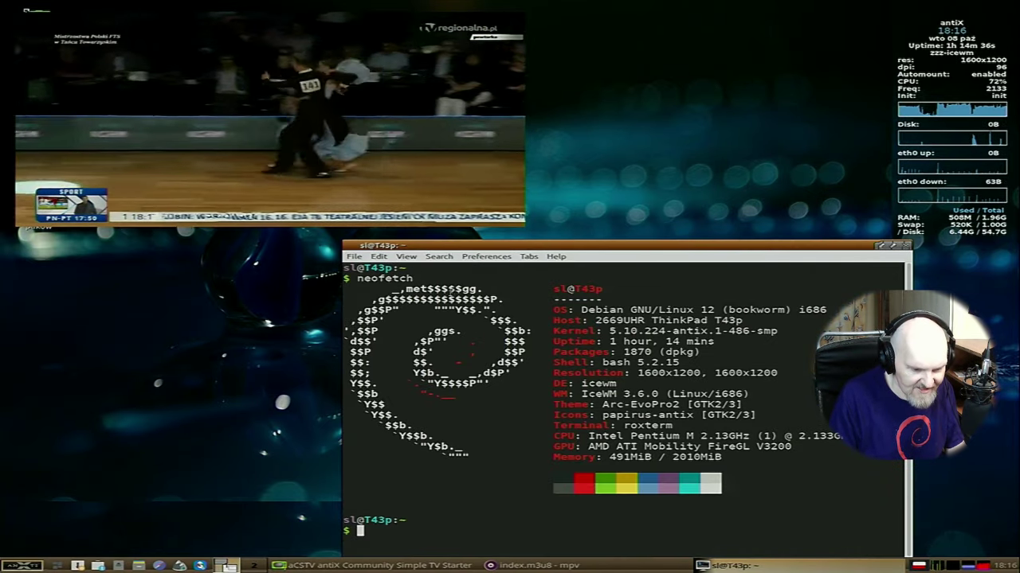
{"action": "left_click", "coordinate": [378, 256]}
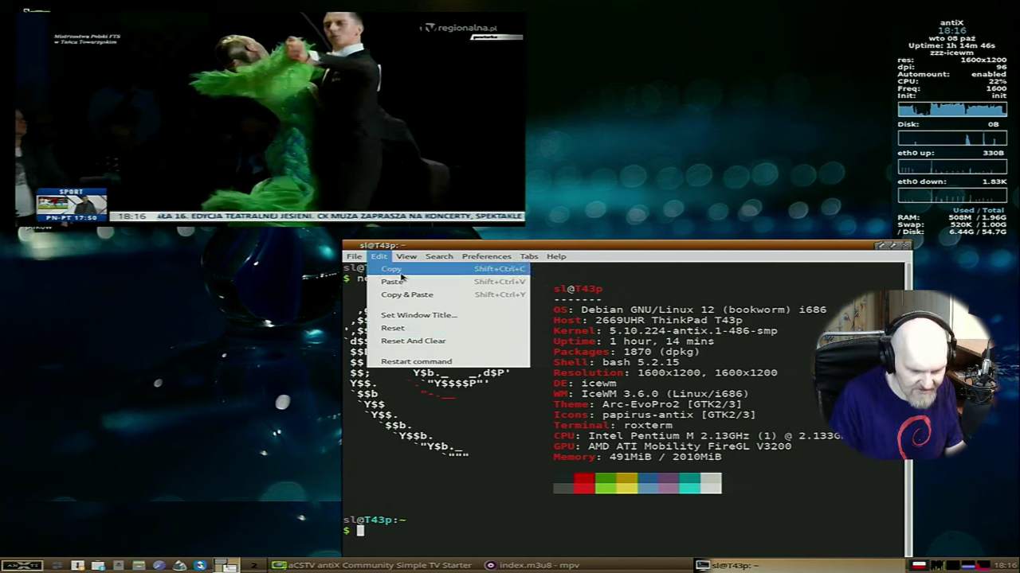
{"action": "mouse_move", "coordinate": [406, 256]}
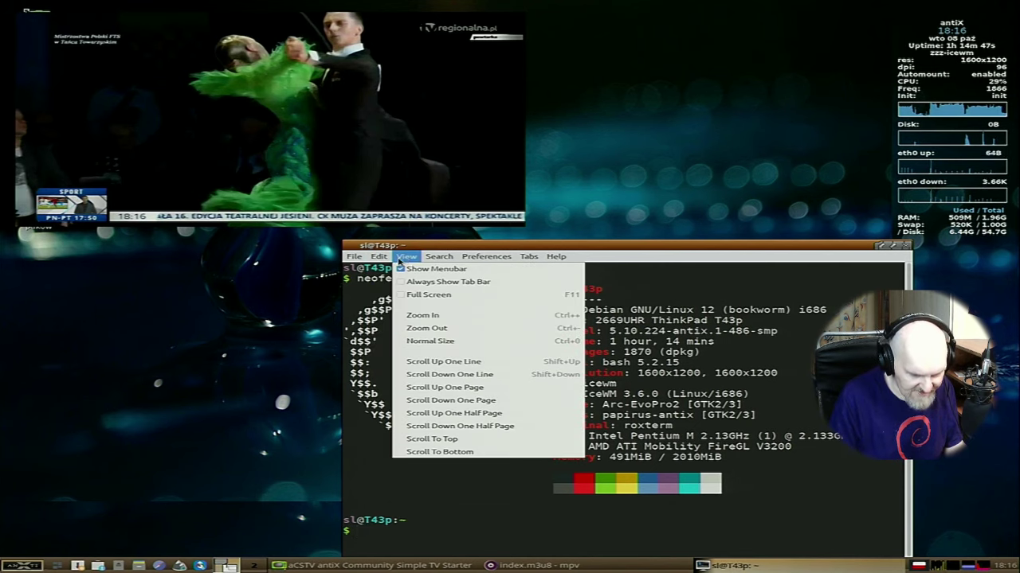
{"action": "left_click", "coordinate": [444, 319]}
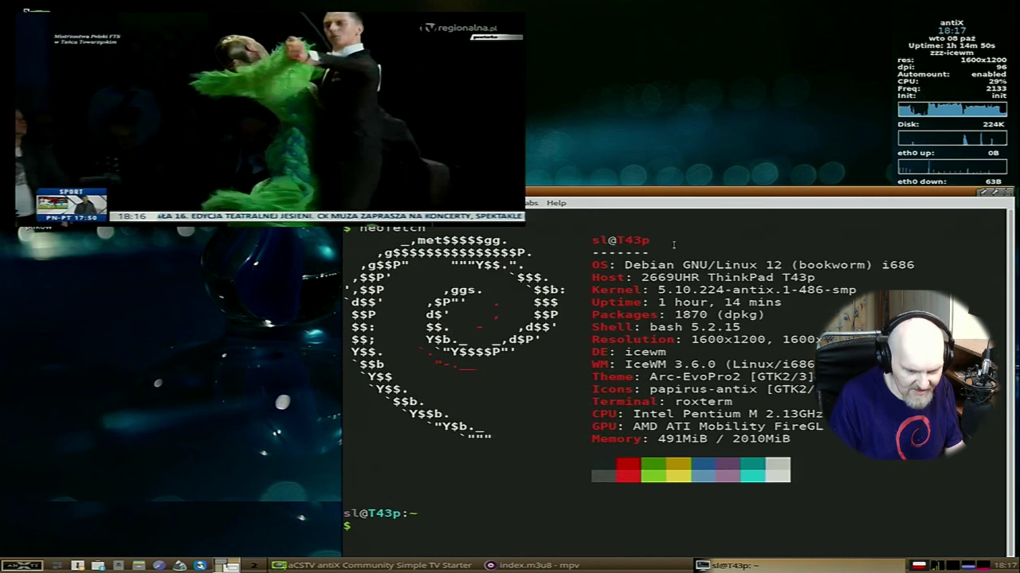
Step: Close the frozen dancing stream and play the TVK channel from the aCSTV station list
{"action": "left_click", "coordinate": [260, 158]}
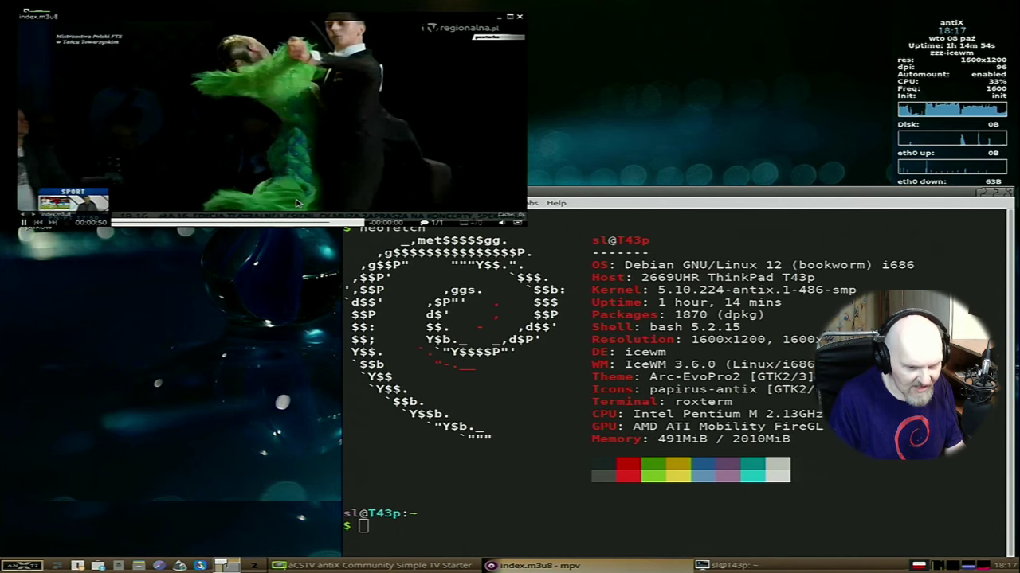
{"action": "key", "text": "q"}
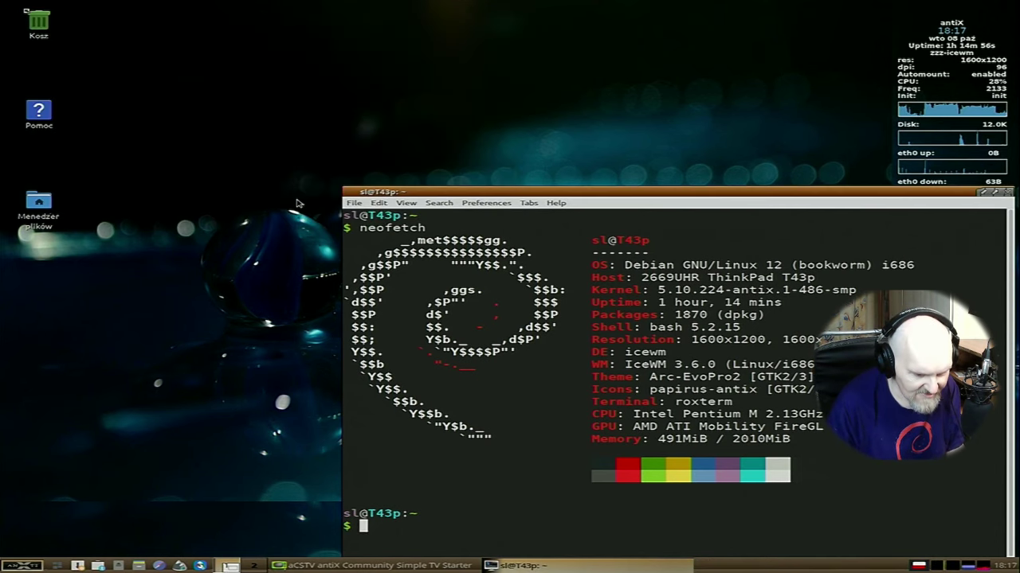
{"action": "left_click", "coordinate": [360, 564]}
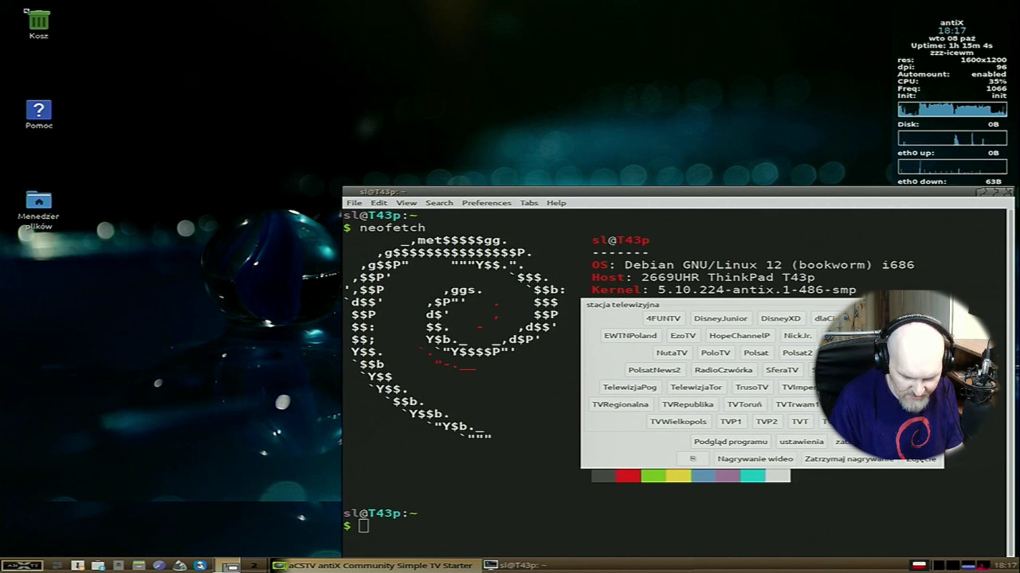
{"action": "left_click", "coordinate": [856, 405]}
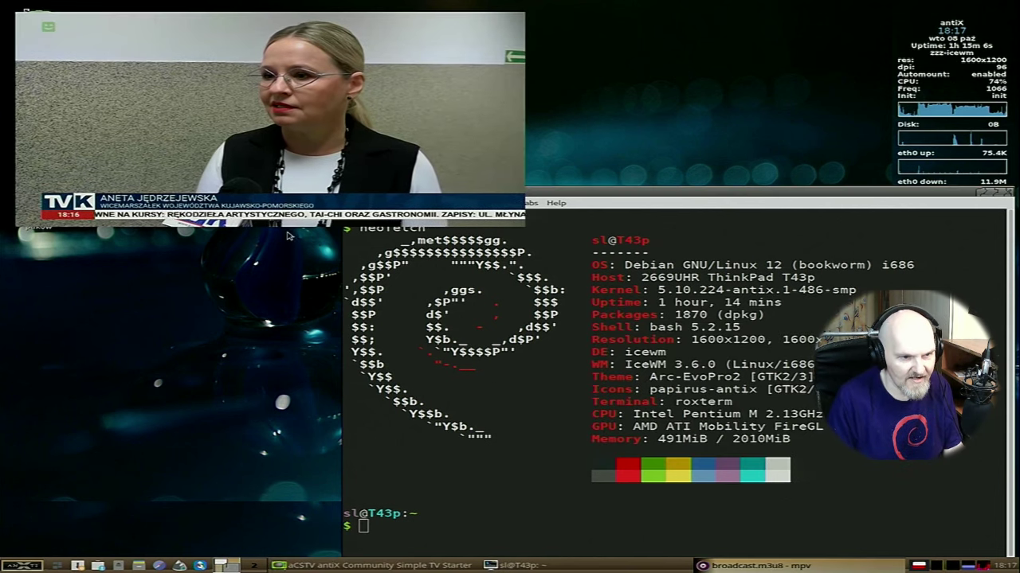
{"action": "mouse_move", "coordinate": [157, 129]}
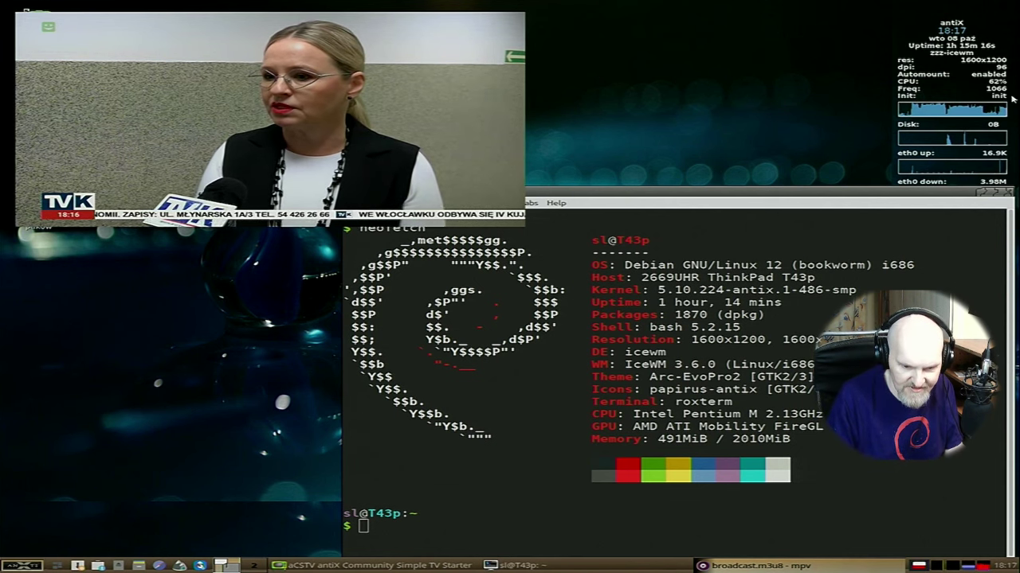
Step: In a blank LibreOffice Writer document, enter the lines "Xchjcxvhkjxcv", "sjcjcsc" and "sdjcnhsd.mcnxcmnj CX" while the TV stream plays
{"action": "left_click", "coordinate": [751, 313]}
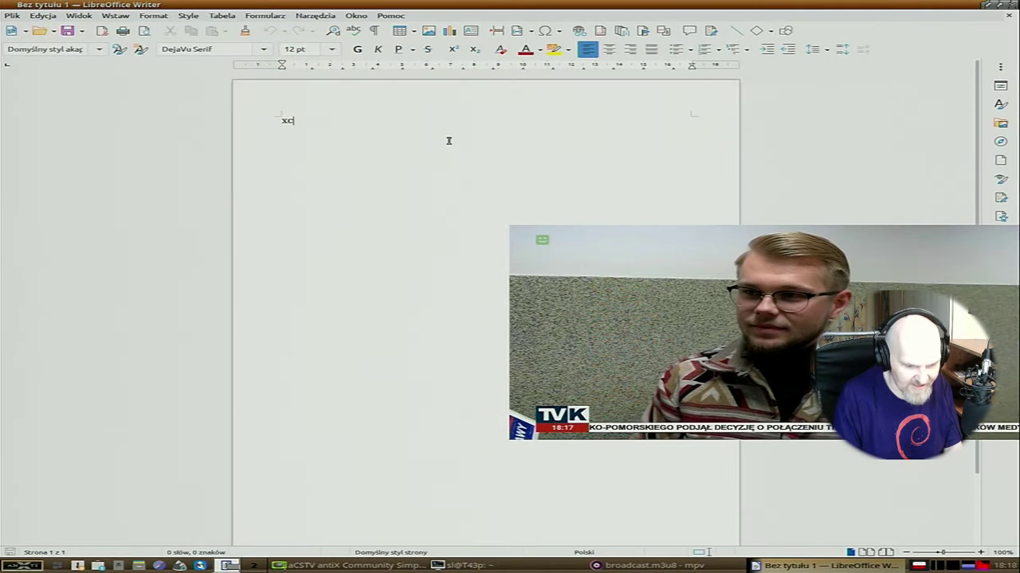
{"action": "type", "text": "jcxvhkjxcv"}
{"action": "key", "text": "Return"}
{"action": "type", "text": "sjcjcsd"}
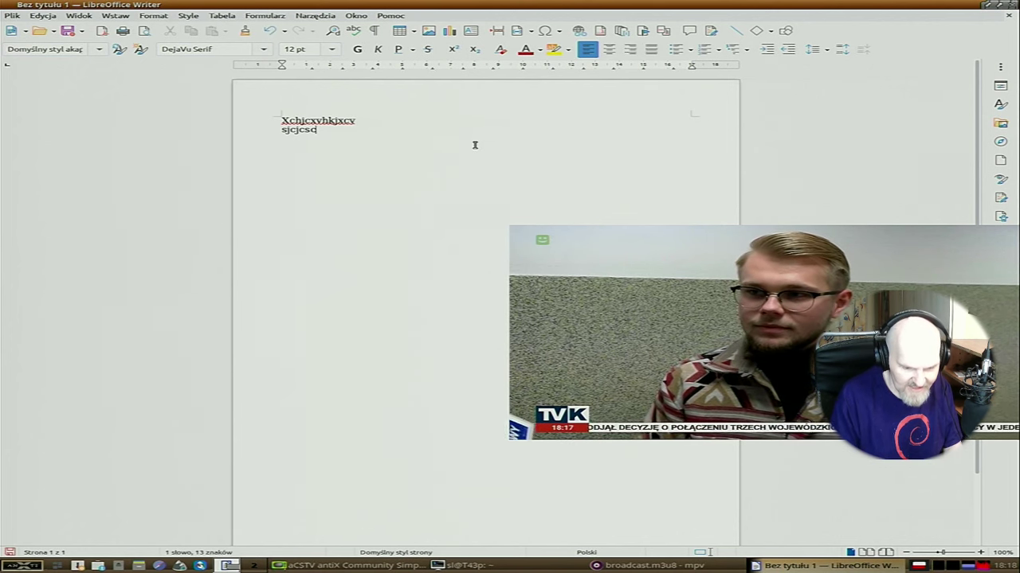
{"action": "key", "text": "Return"}
{"action": "type", "text": "sdjcnhsd.mcnxcmnj CX"}
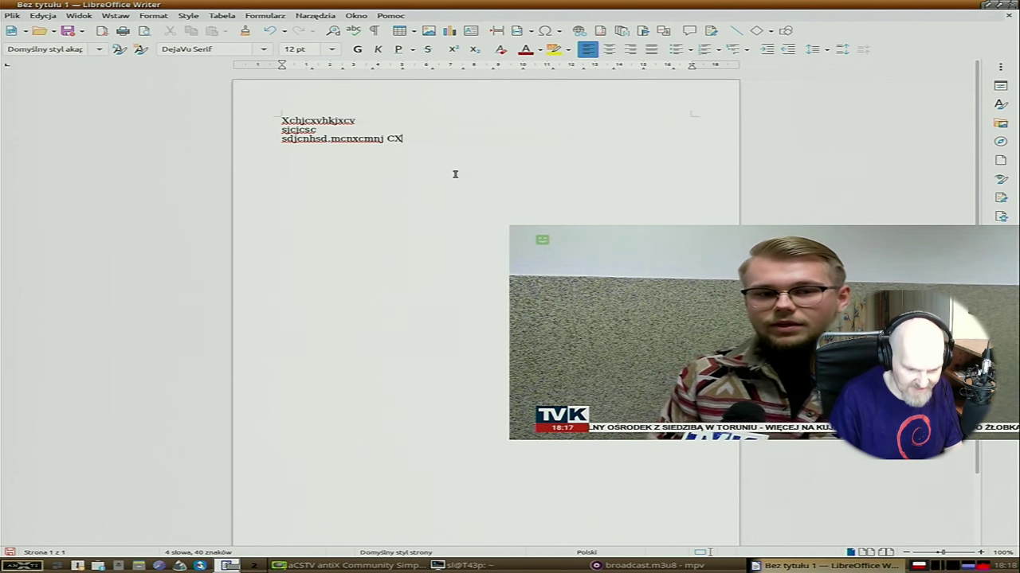
Step: Start closing the untitled Writer document and move the save prompt out from behind the video
{"action": "left_click", "coordinate": [1010, 10]}
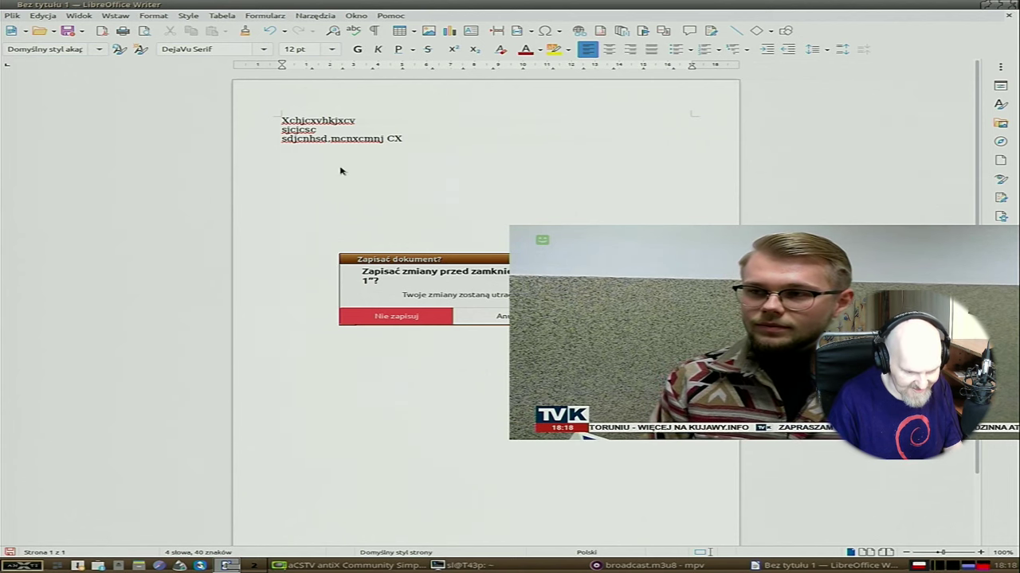
{"action": "left_click_drag", "start_coordinate": [457, 259], "coordinate": [259, 171]}
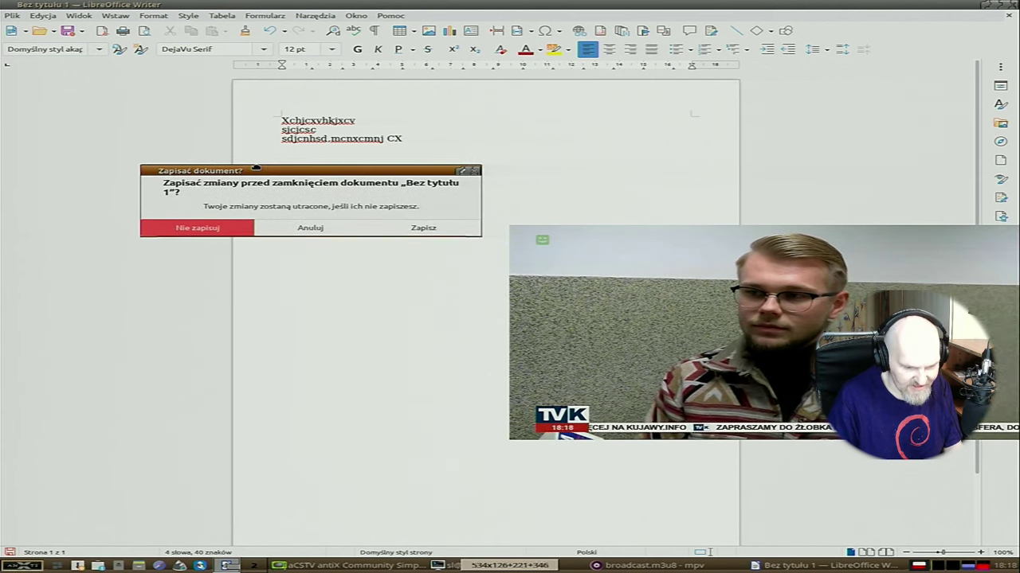
{"action": "left_click", "coordinate": [22, 566]}
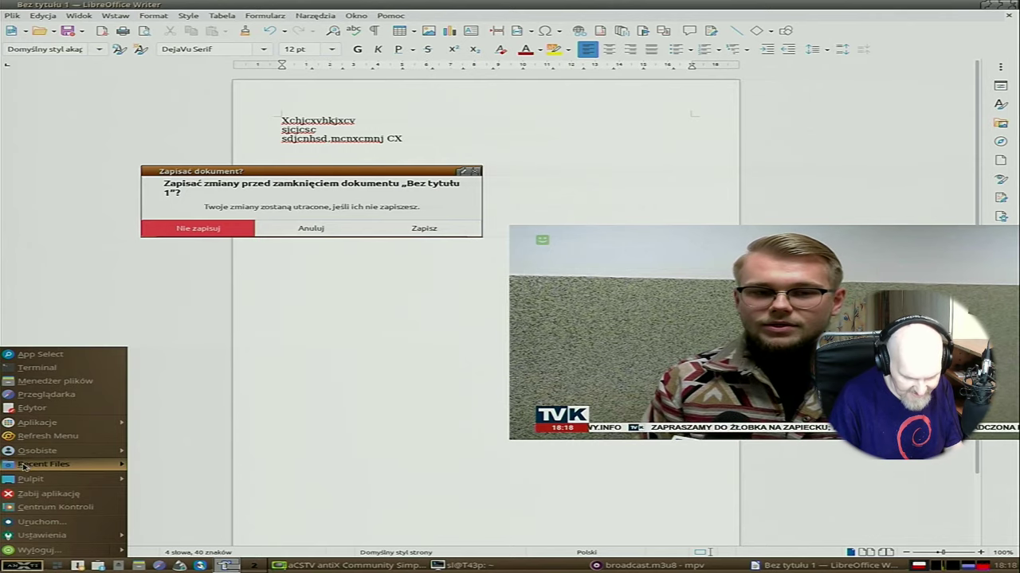
{"action": "mouse_move", "coordinate": [89, 429]}
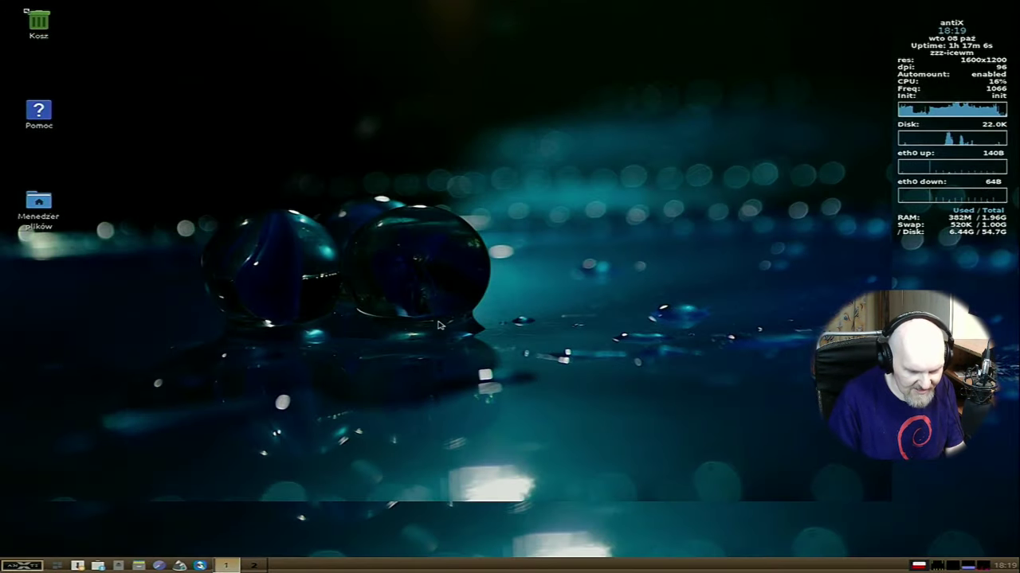
Step: Launch antiXradio from the sound and video applications
{"action": "right_click", "coordinate": [421, 275]}
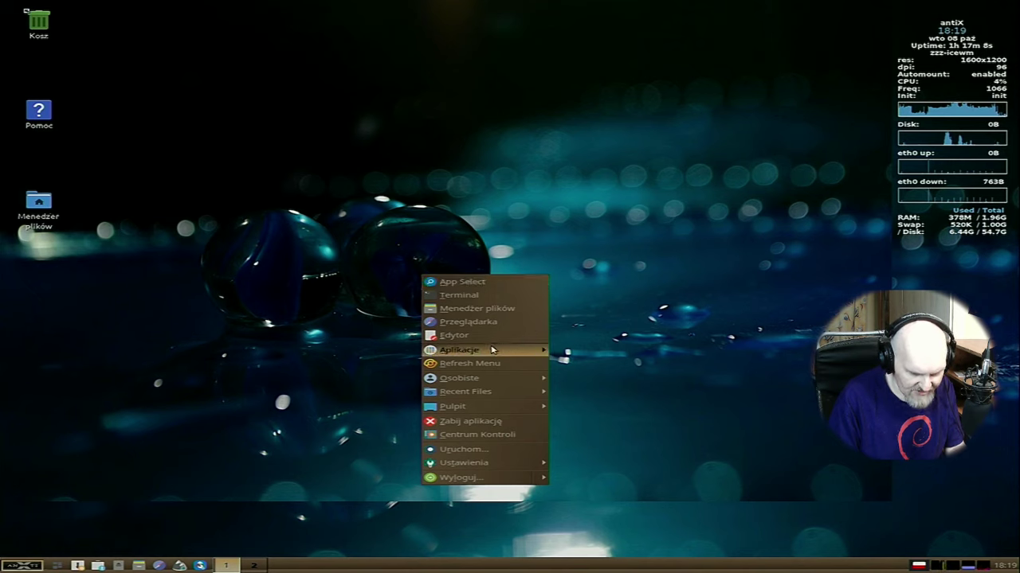
{"action": "mouse_move", "coordinate": [491, 351]}
{"action": "mouse_move", "coordinate": [606, 420]}
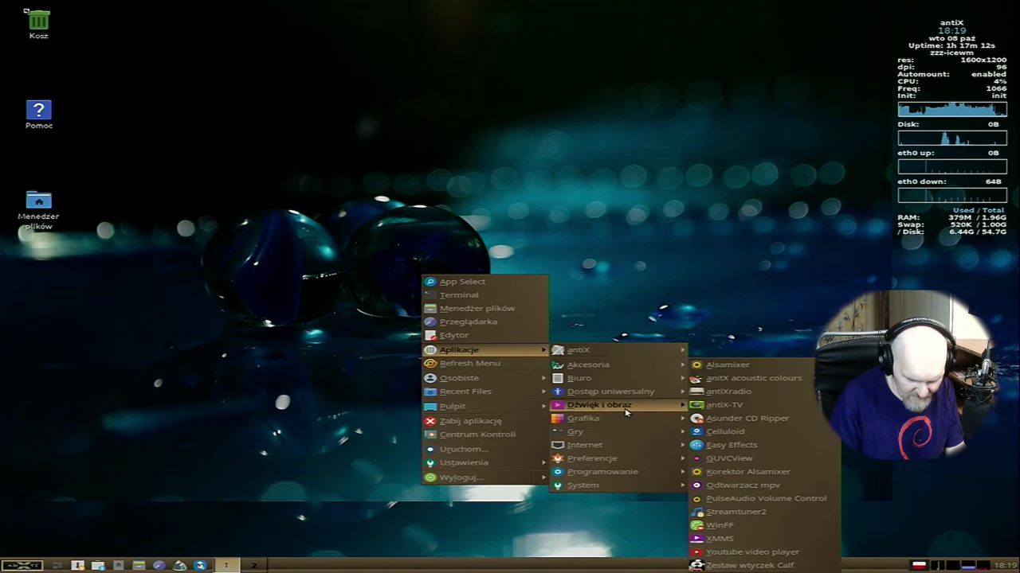
{"action": "left_click", "coordinate": [760, 395]}
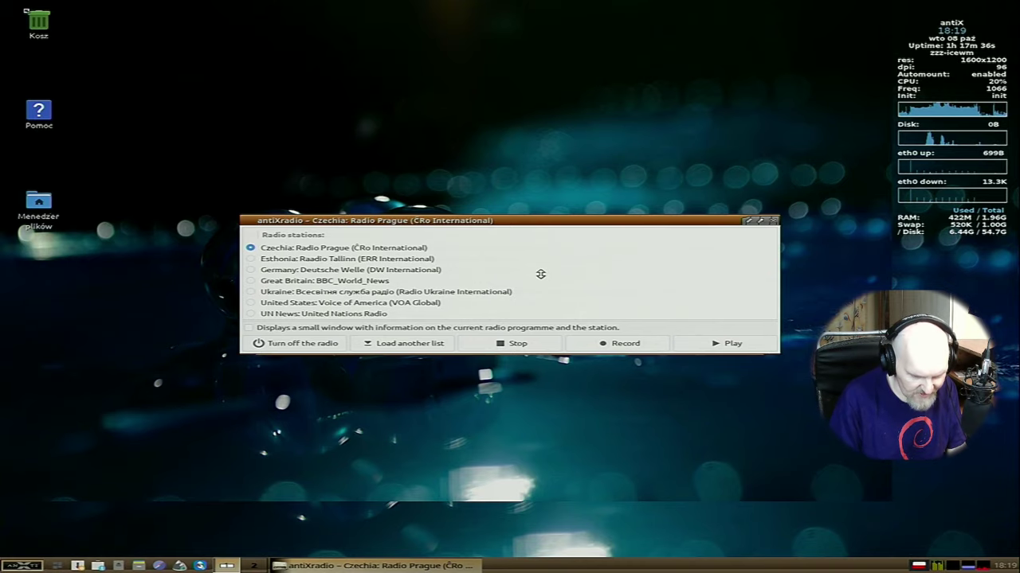
Step: Select the station Germany: Deutsche Welle (DW International) and maximize the antiXradio window
{"action": "key", "text": "Down"}
{"action": "key", "text": "Down"}
{"action": "key", "text": "alt+F10"}
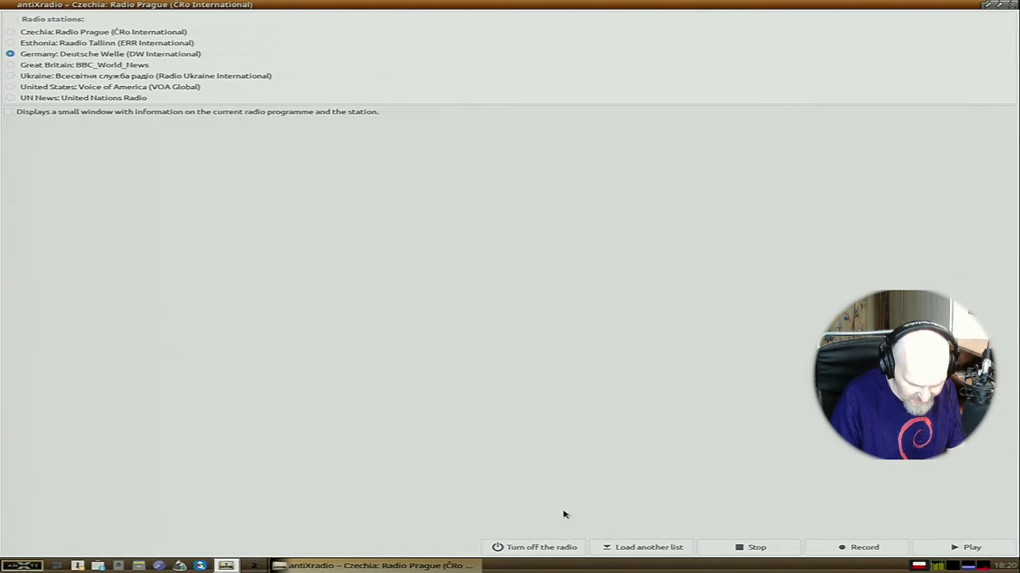
Step: Load the Italian-language Swiss station list (radios_it_CH) in antiXradio and turn off the radio
{"action": "left_click", "coordinate": [618, 547]}
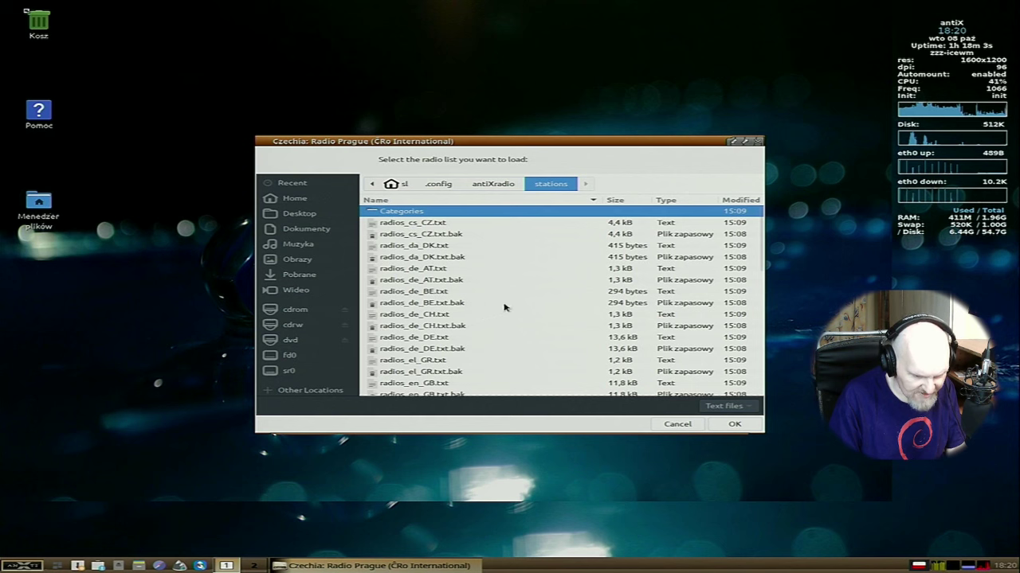
{"action": "scroll", "coordinate": [512, 314], "scroll_direction": "down", "scroll_amount": 10}
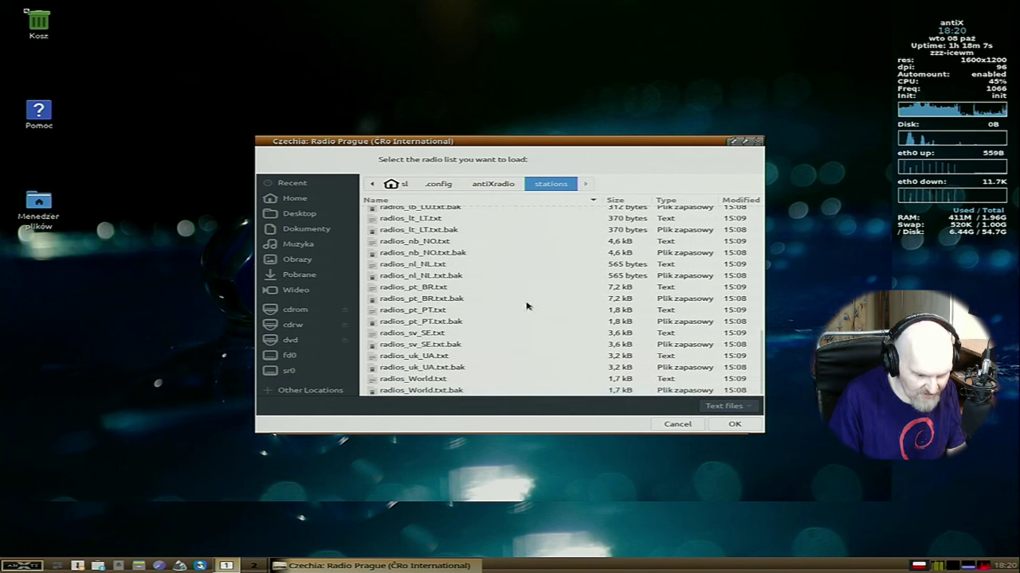
{"action": "scroll", "coordinate": [506, 290], "scroll_direction": "up", "scroll_amount": 2}
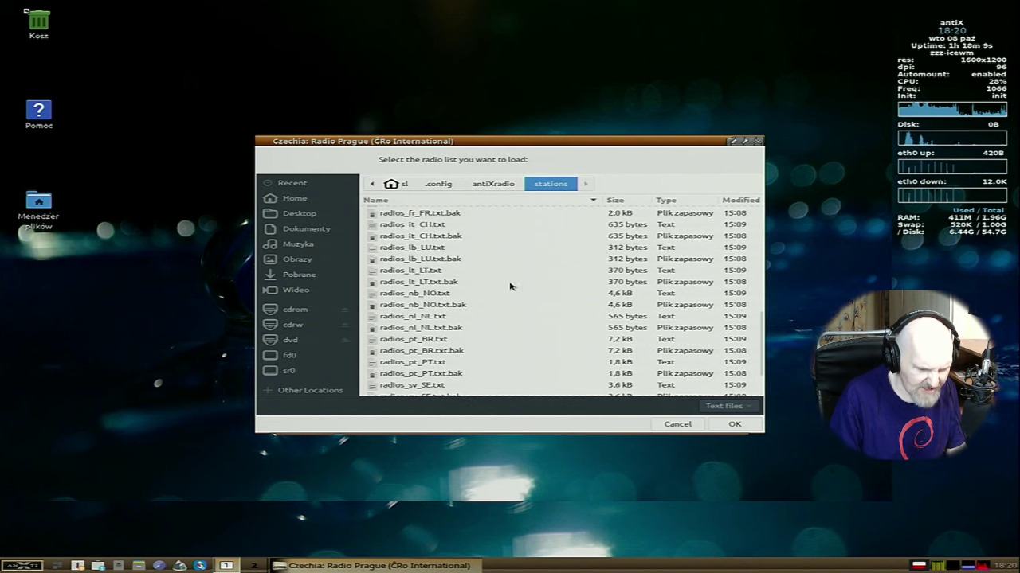
{"action": "double_click", "coordinate": [491, 234]}
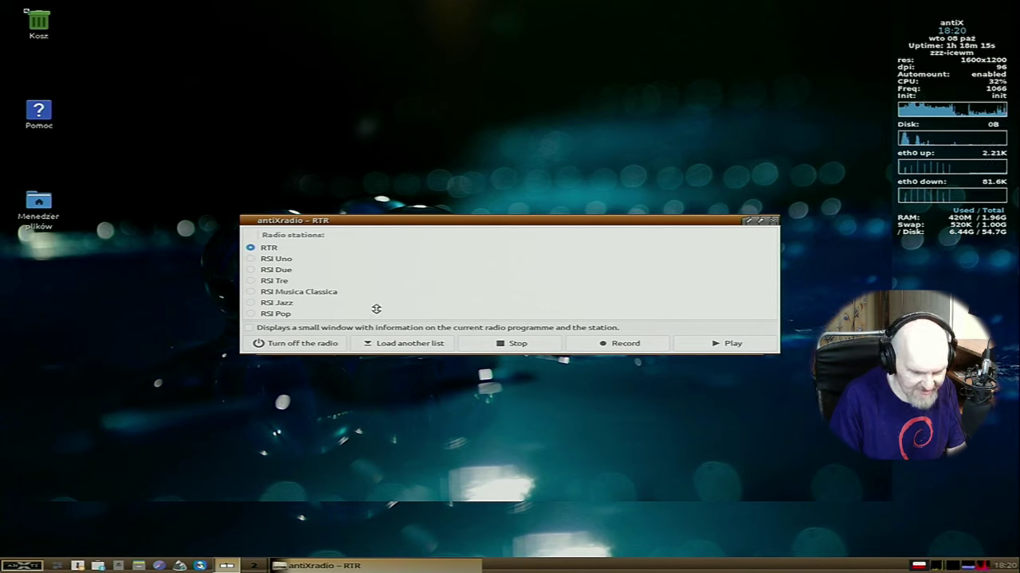
{"action": "left_click", "coordinate": [320, 344]}
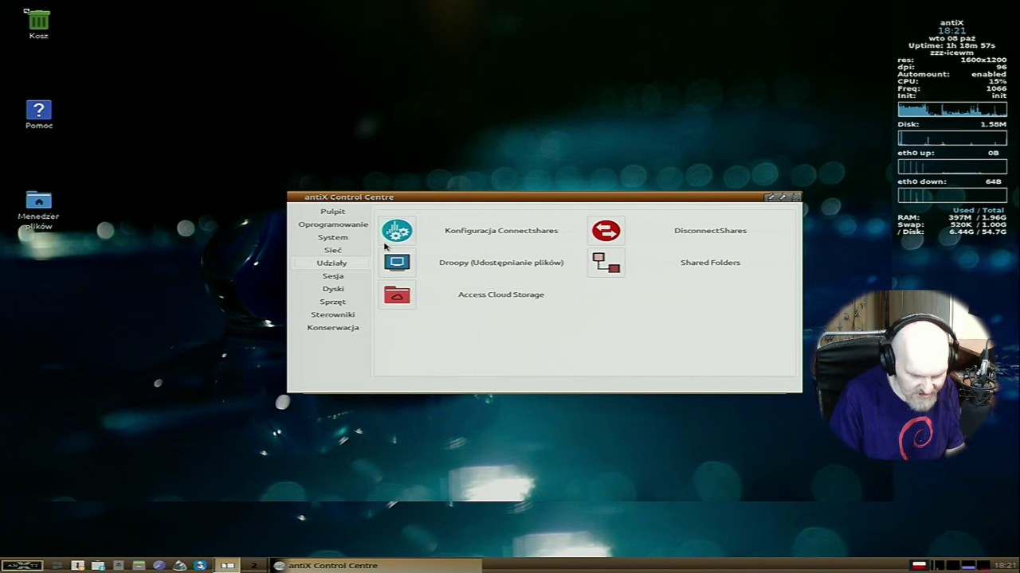
Step: Open the Connectshares configuration, centre its window on the desktop and run the search for shares offered by a remote system
{"action": "left_click", "coordinate": [386, 247]}
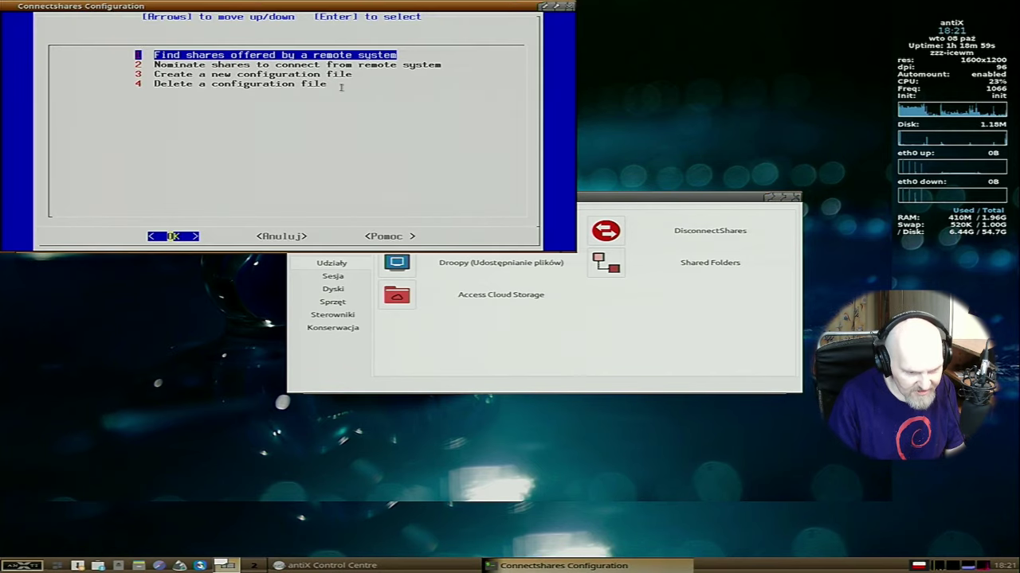
{"action": "left_click_drag", "start_coordinate": [267, 6], "coordinate": [470, 154]}
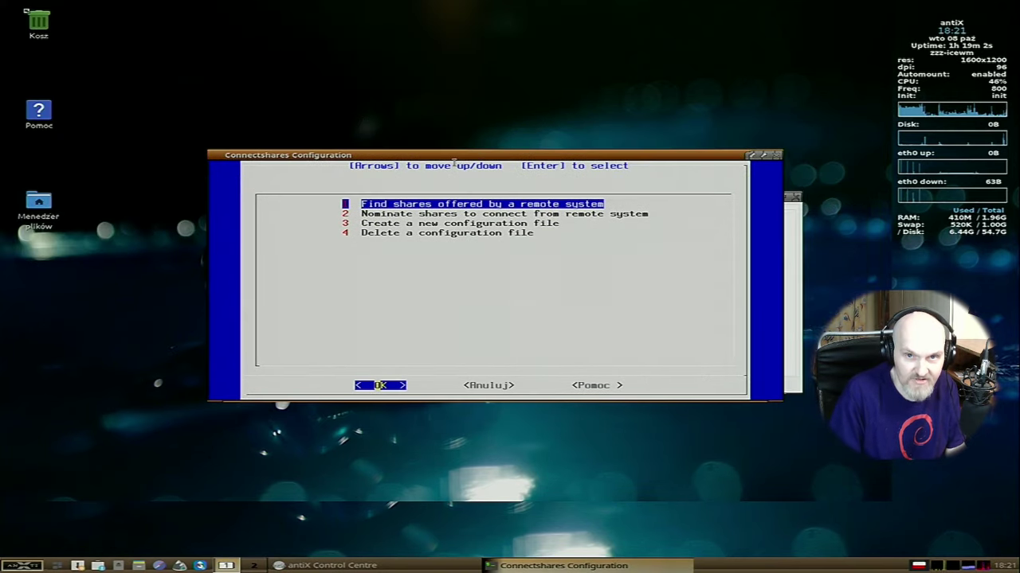
{"action": "left_click", "coordinate": [563, 223]}
{"action": "key", "text": "Up"}
{"action": "key", "text": "Up"}
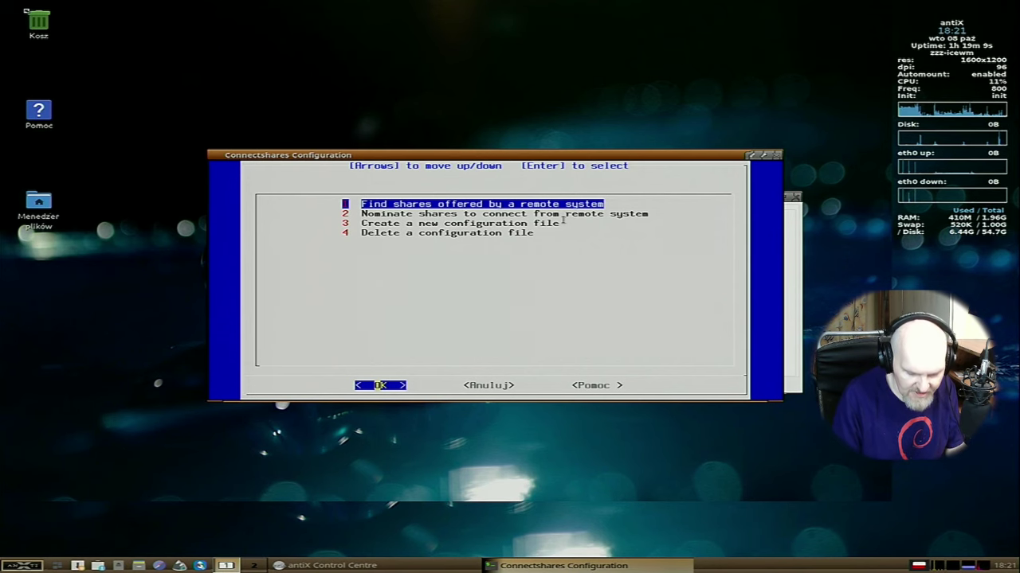
{"action": "key", "text": "Return"}
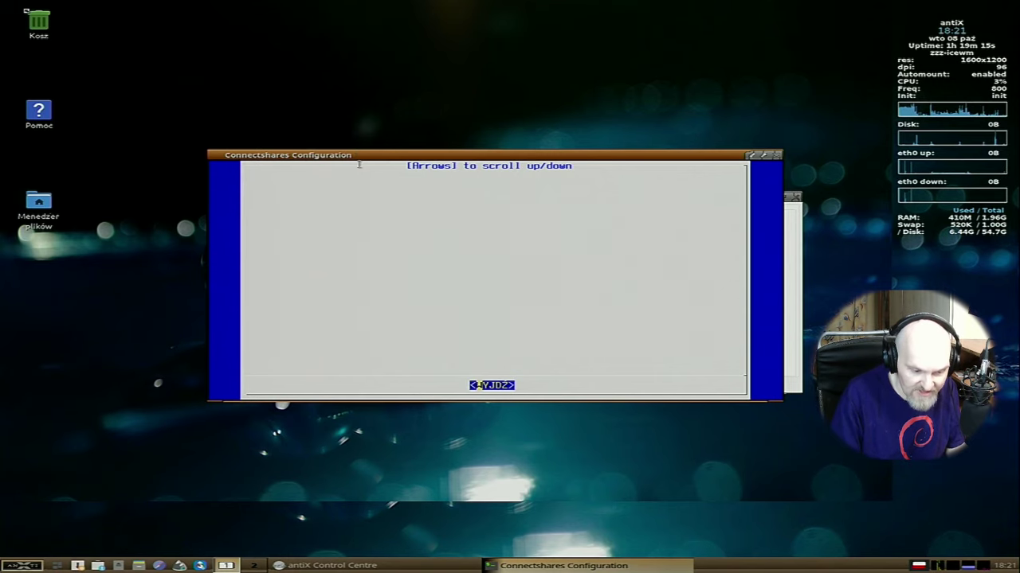
{"action": "key", "text": "Return"}
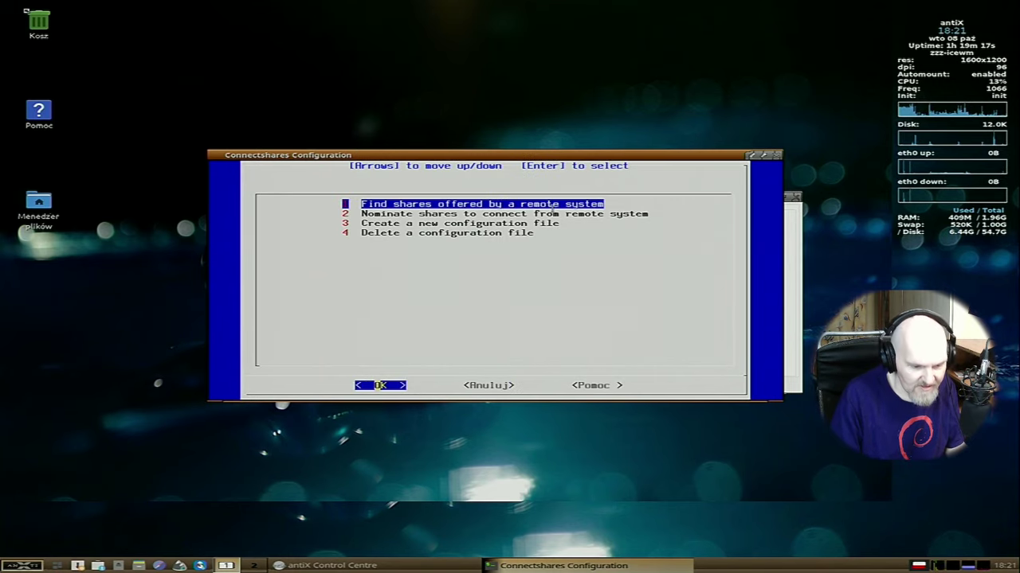
Step: View the configuration files offered for nominating shares from a remote system and exit the Connectshares configuration
{"action": "left_click", "coordinate": [401, 282]}
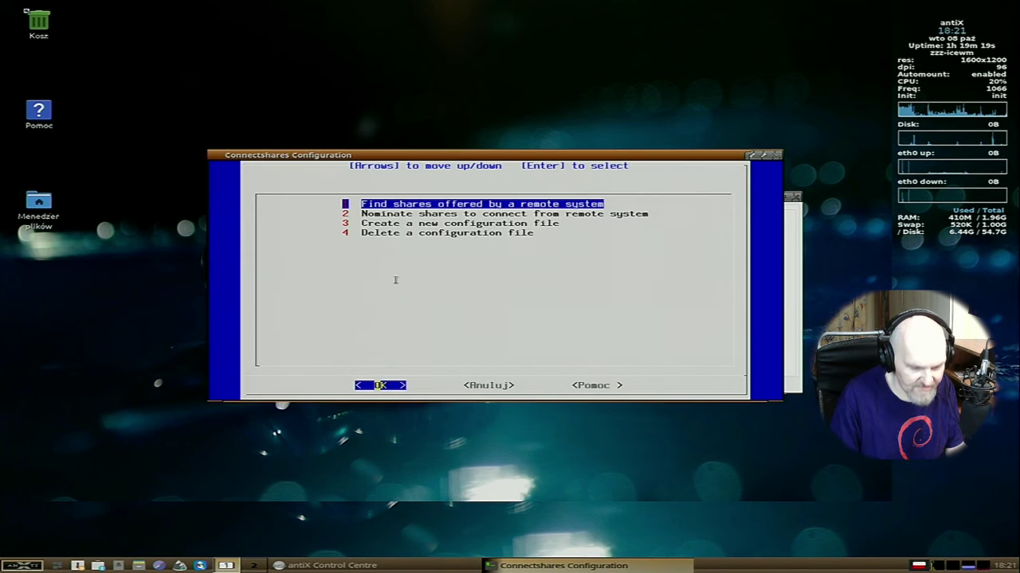
{"action": "key", "text": "Down"}
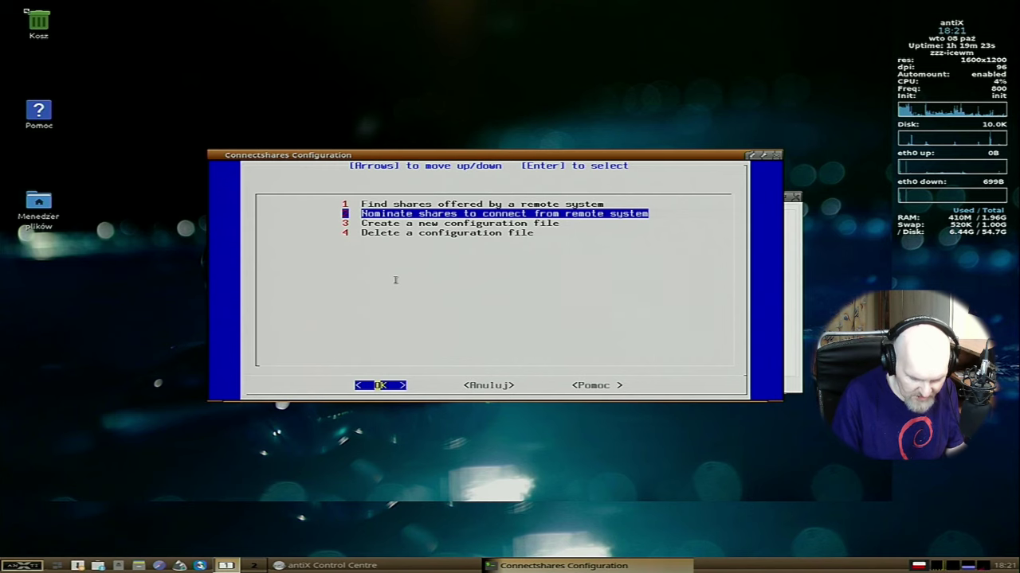
{"action": "key", "text": "Return"}
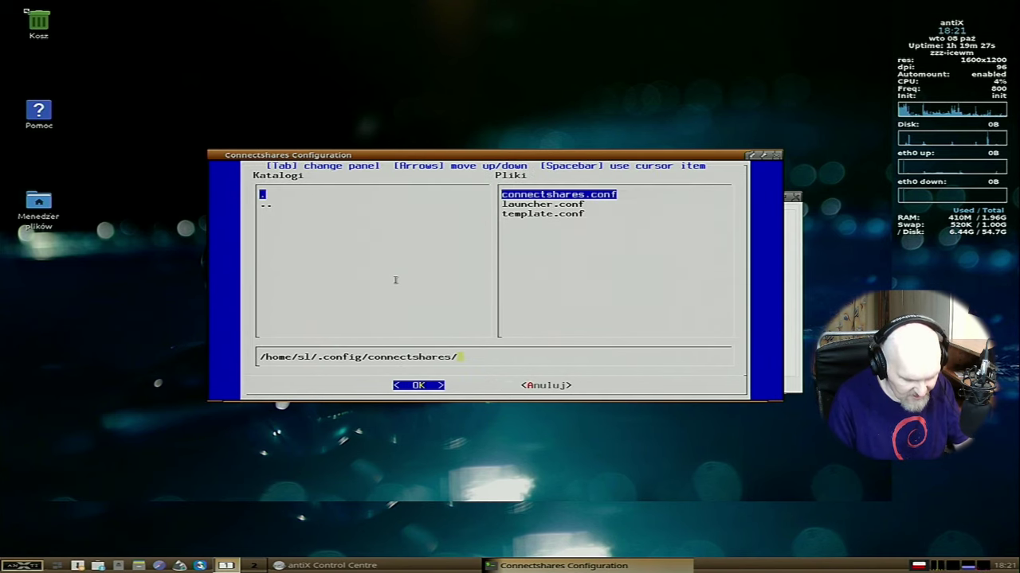
{"action": "key", "text": "Escape"}
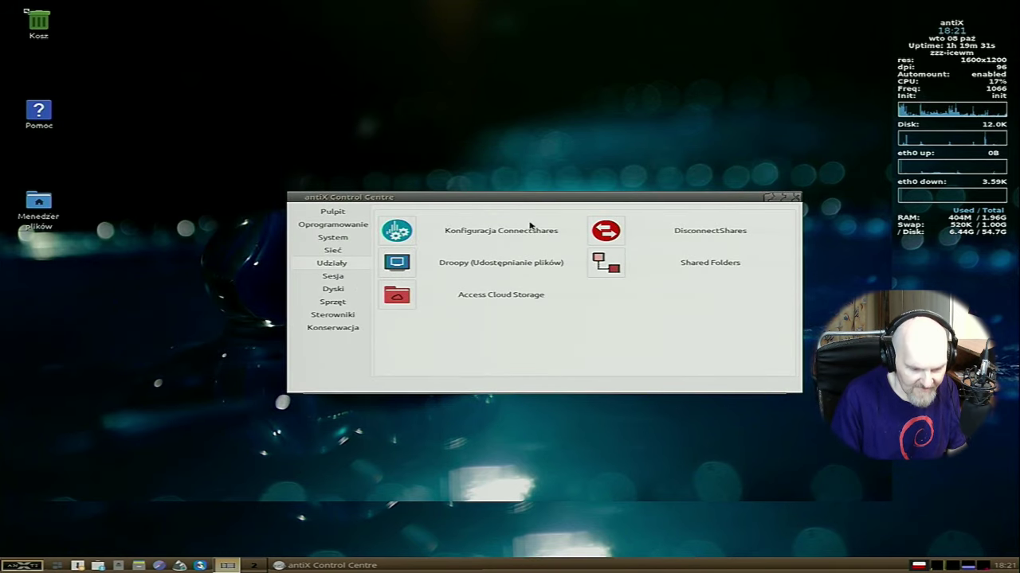
Step: Open antiX Cloud from the shares tools and launch Manage Cloud Drives from its configuration
{"action": "left_click", "coordinate": [403, 305]}
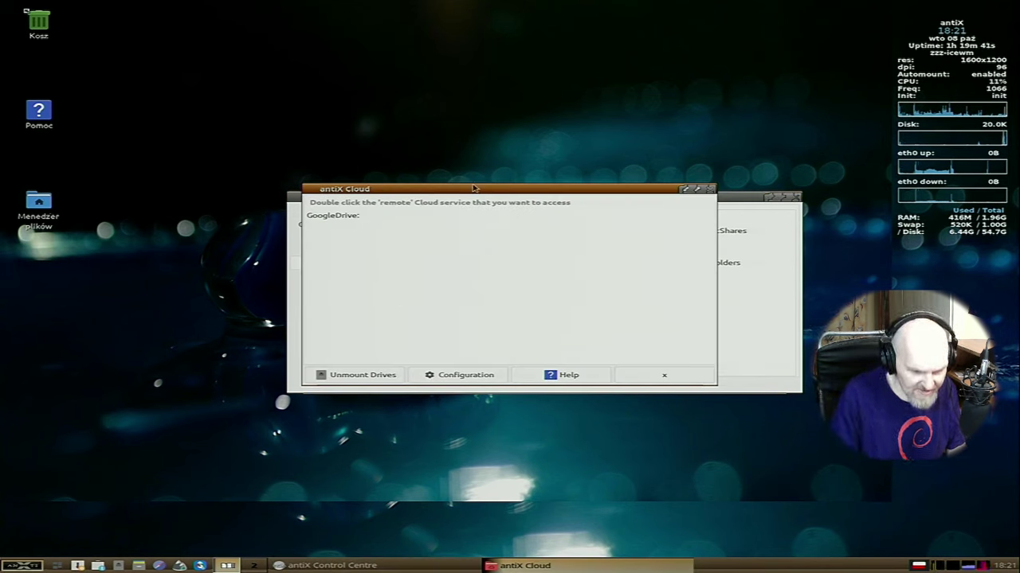
{"action": "left_click_drag", "start_coordinate": [444, 188], "coordinate": [608, 260]}
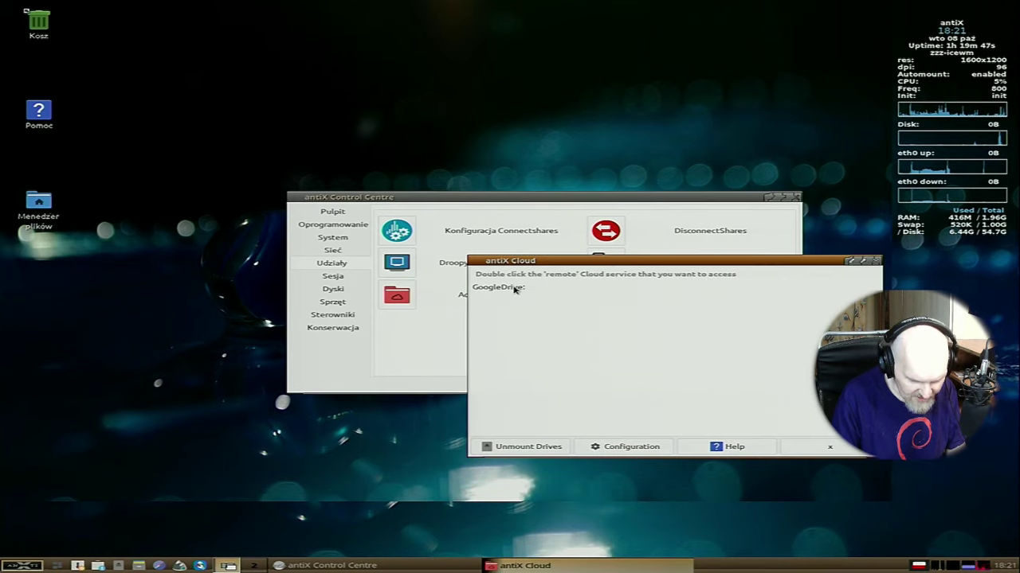
{"action": "left_click", "coordinate": [615, 450]}
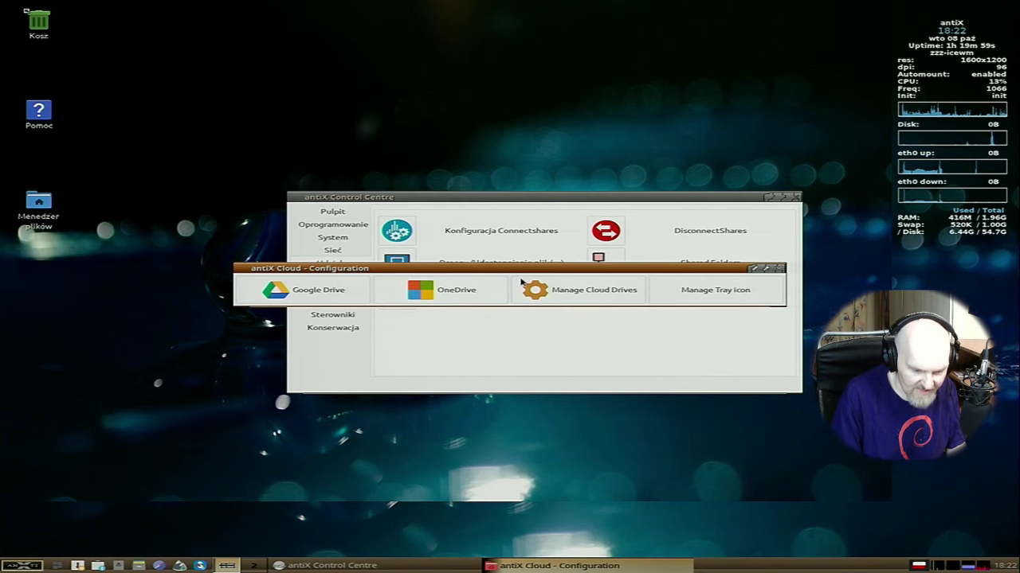
{"action": "left_click", "coordinate": [561, 291]}
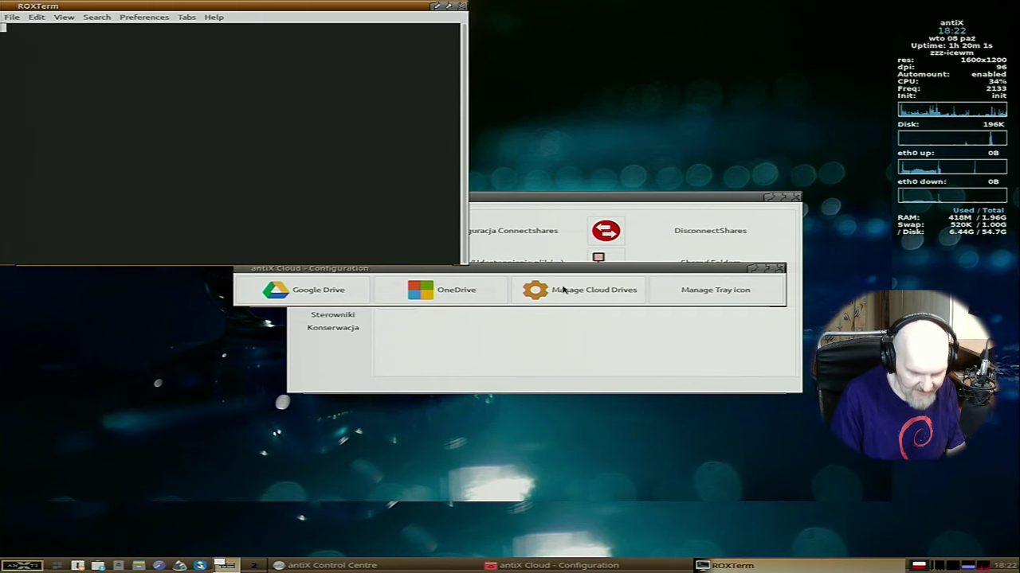
{"action": "left_click_drag", "start_coordinate": [185, 7], "coordinate": [363, 87]}
{"action": "double_click", "coordinate": [450, 212]}
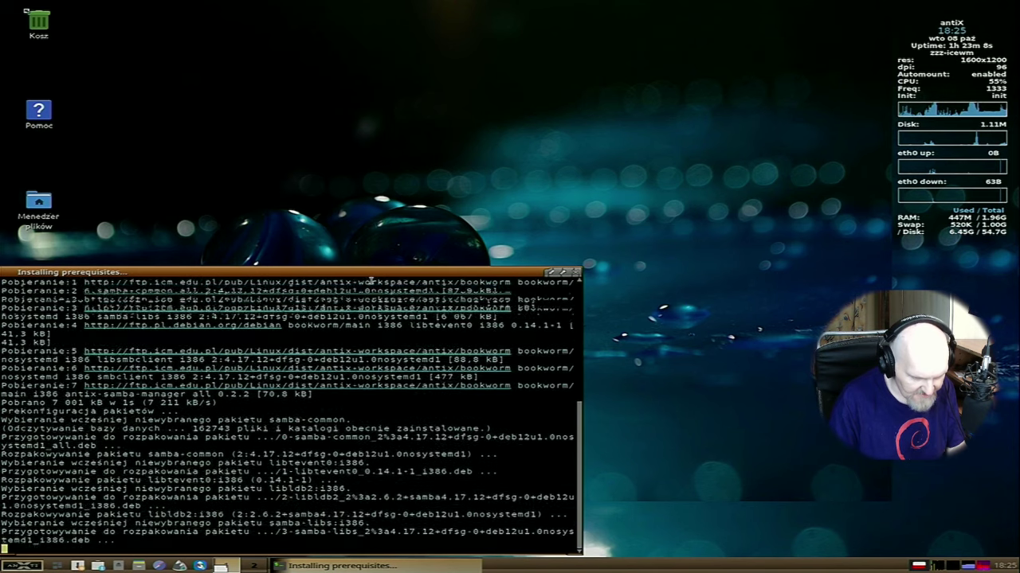
Step: Browse the desktop's application categories and launch Finder from the antiX group
{"action": "left_click_drag", "start_coordinate": [369, 280], "coordinate": [444, 279]}
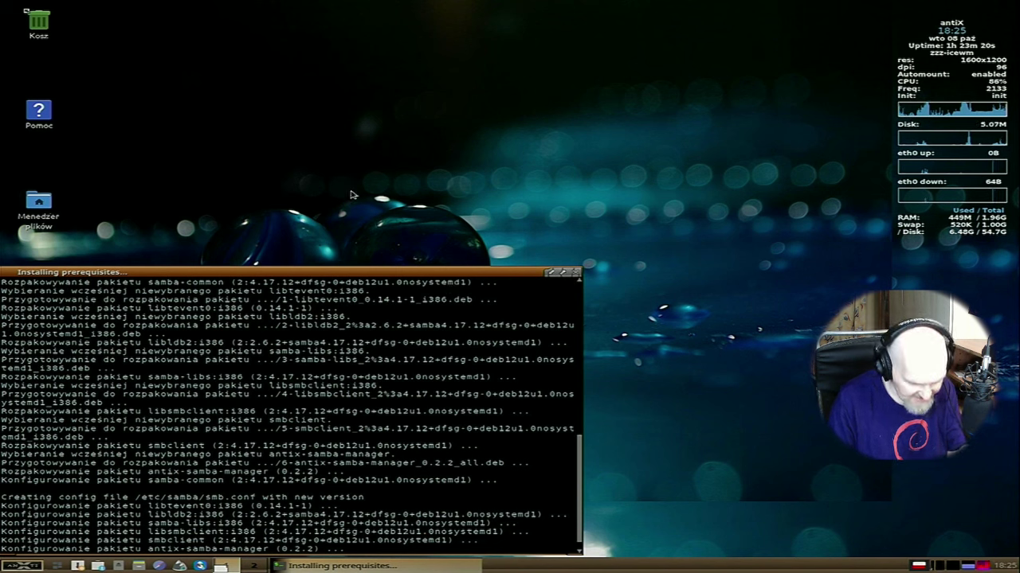
{"action": "right_click", "coordinate": [420, 98]}
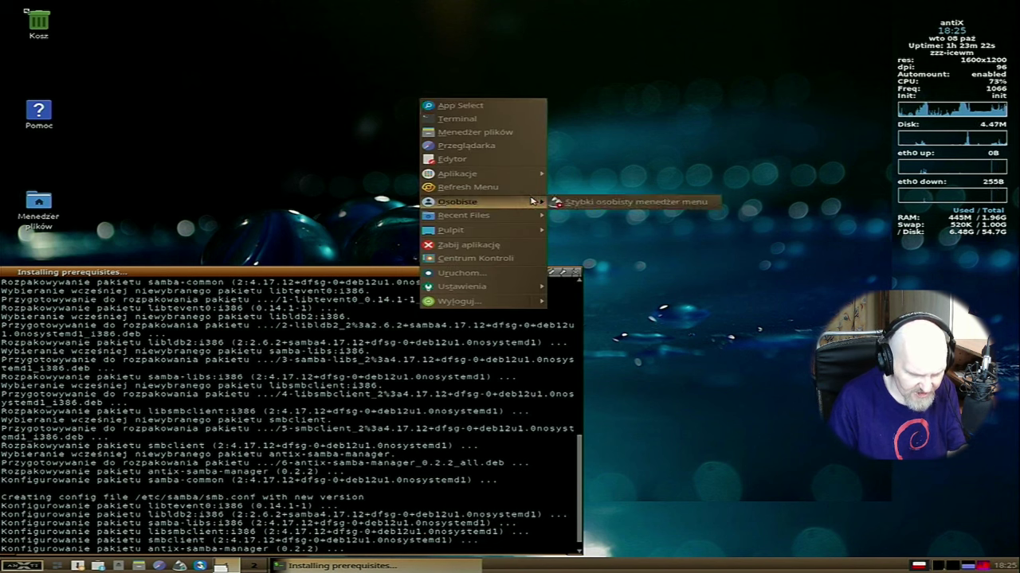
{"action": "mouse_move", "coordinate": [526, 180]}
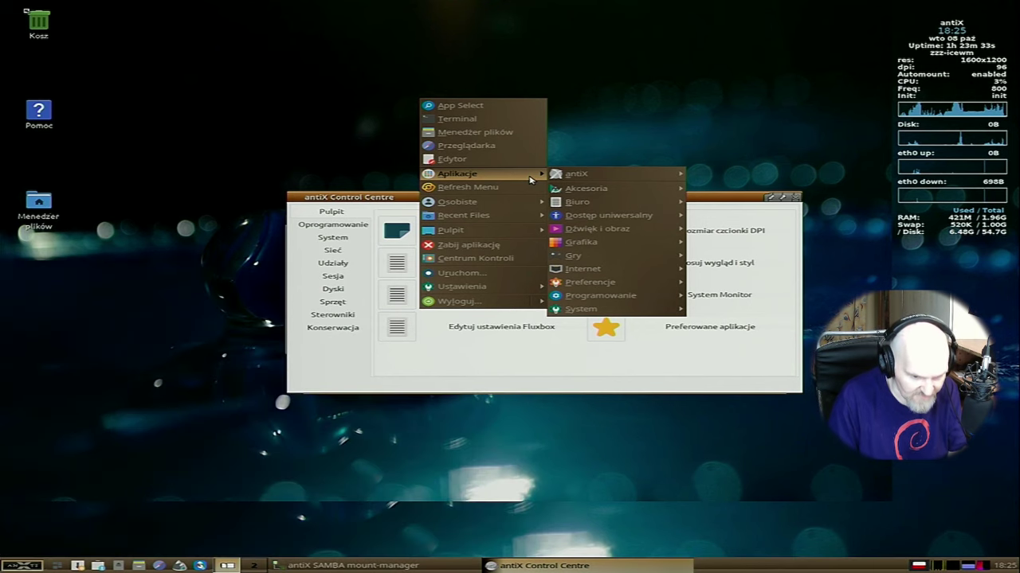
{"action": "mouse_move", "coordinate": [580, 208]}
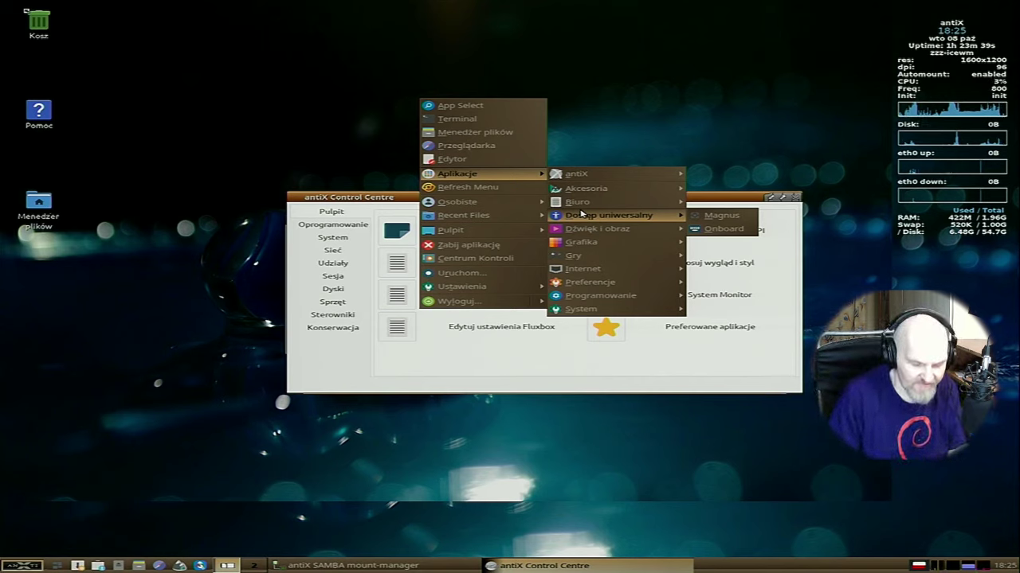
{"action": "mouse_move", "coordinate": [631, 192]}
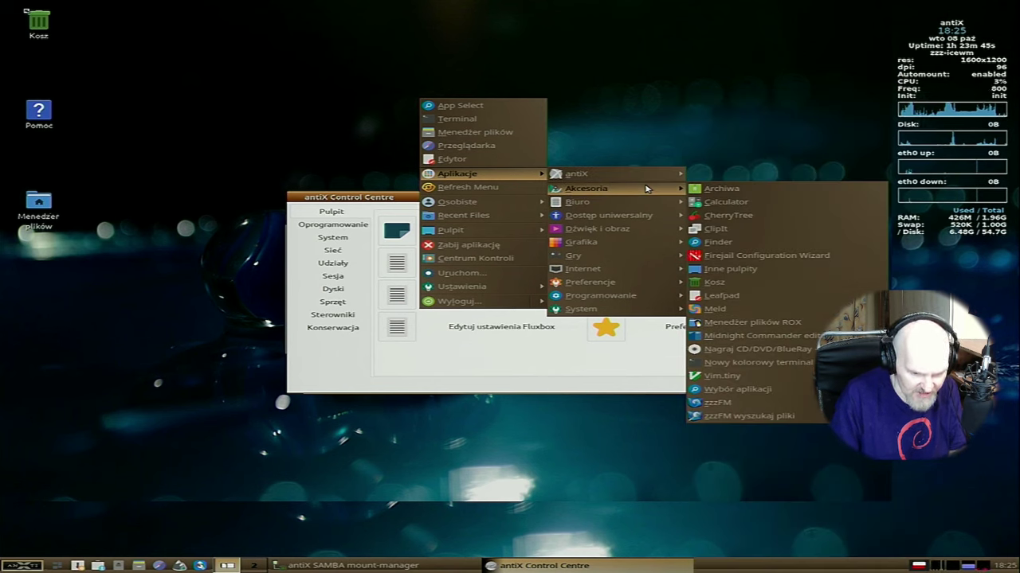
{"action": "mouse_move", "coordinate": [620, 176]}
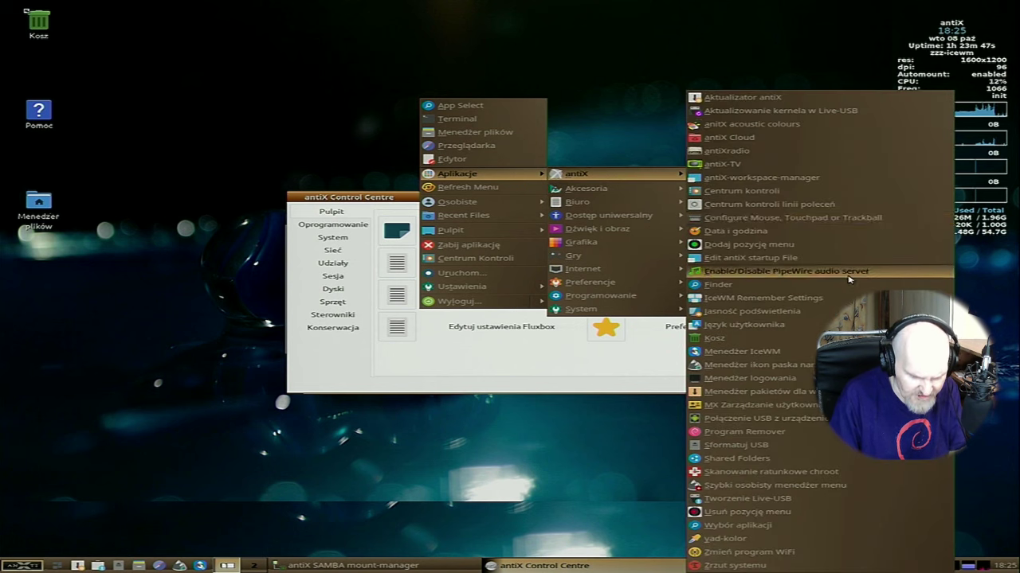
{"action": "left_click", "coordinate": [789, 287]}
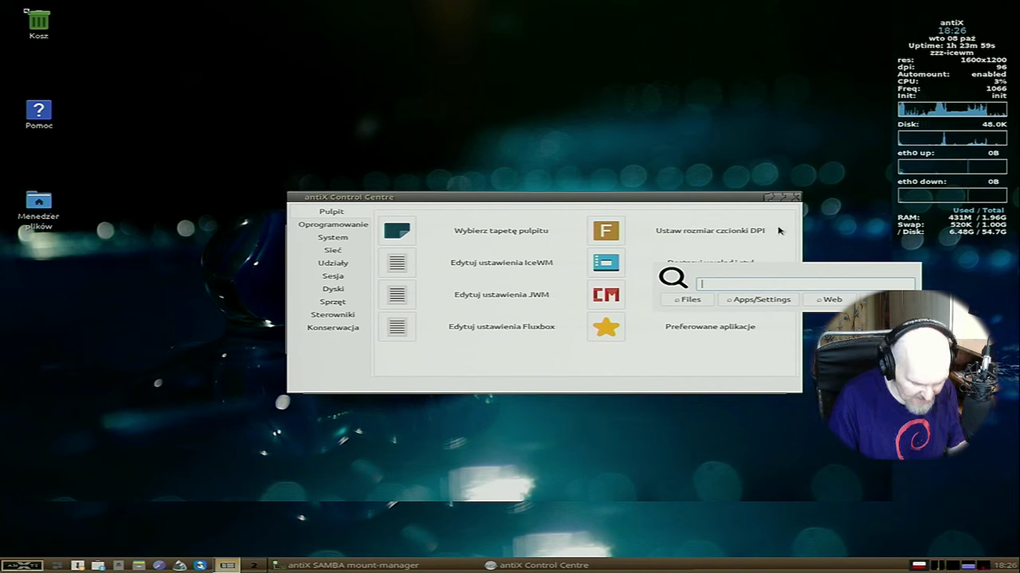
Step: Search the files for "antix" in Finder and move the results window lower on the desktop
{"action": "type", "text": "a"}
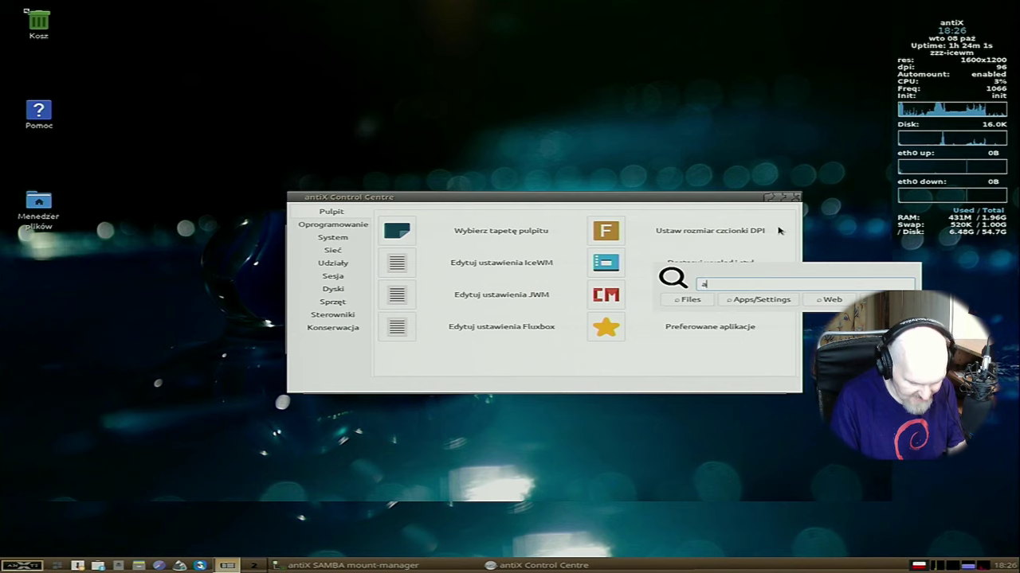
{"action": "type", "text": "ntix"}
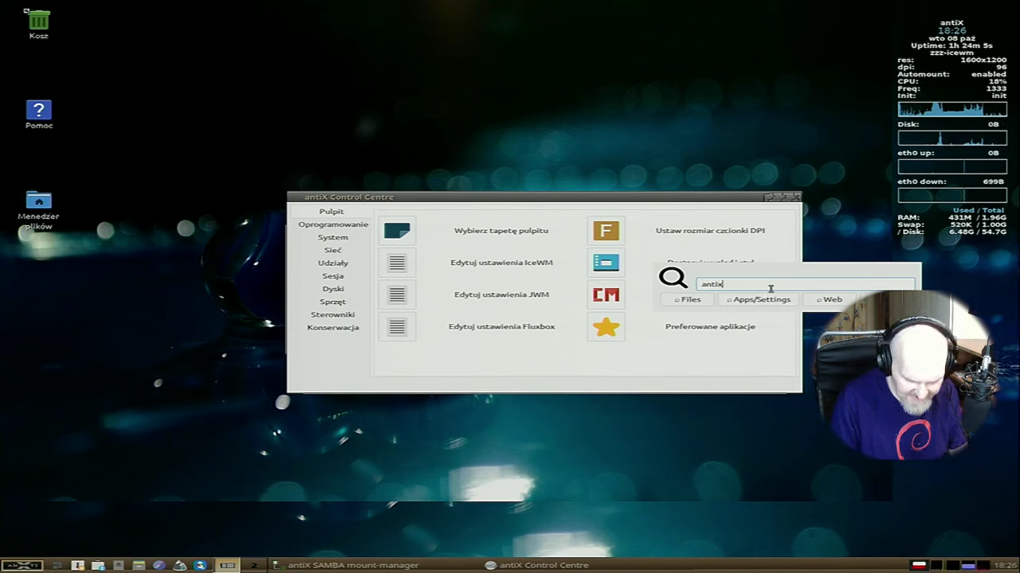
{"action": "key", "text": "Return"}
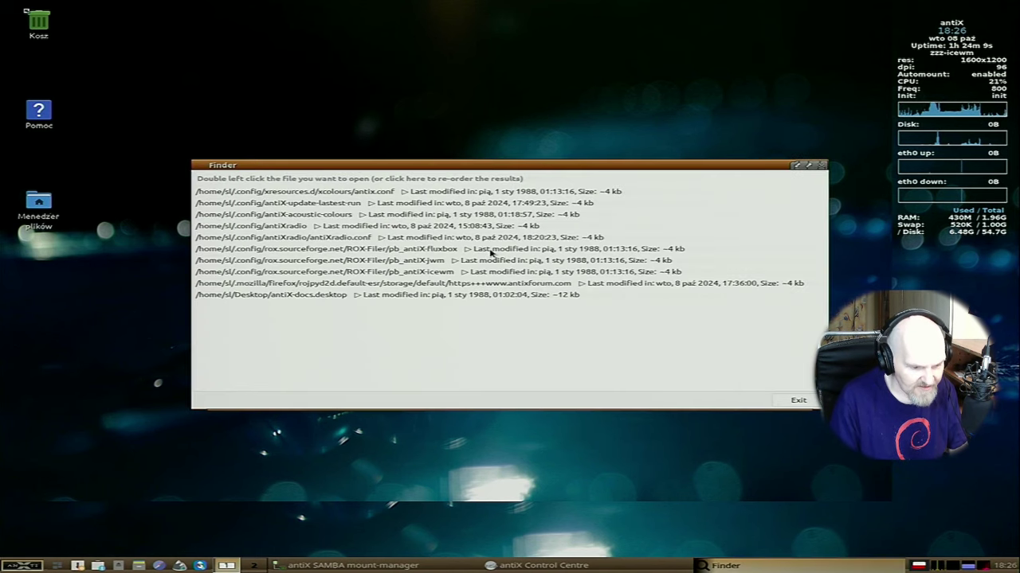
{"action": "left_click_drag", "start_coordinate": [464, 168], "coordinate": [511, 392]}
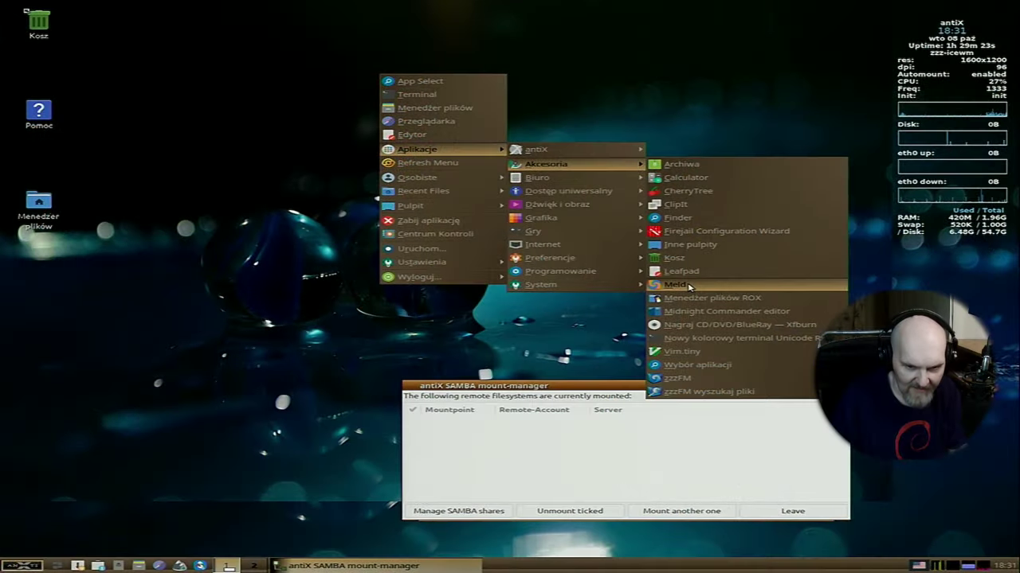
Step: Launch Meld from the accessories applications, move its window toward the middle of the desktop and start a new directory comparison
{"action": "left_click", "coordinate": [692, 288]}
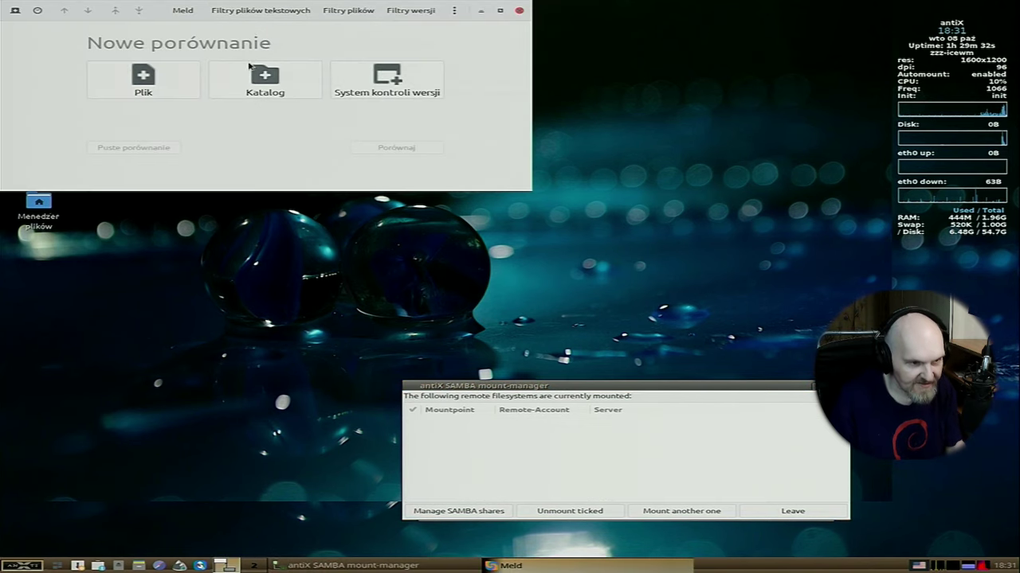
{"action": "left_click_drag", "start_coordinate": [205, 153], "coordinate": [355, 209]}
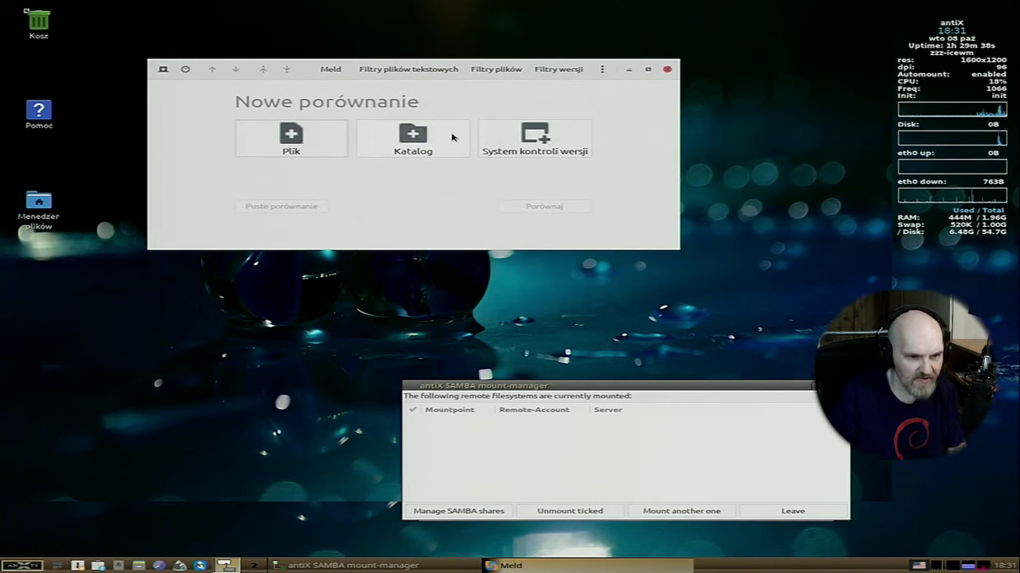
{"action": "left_click", "coordinate": [418, 134]}
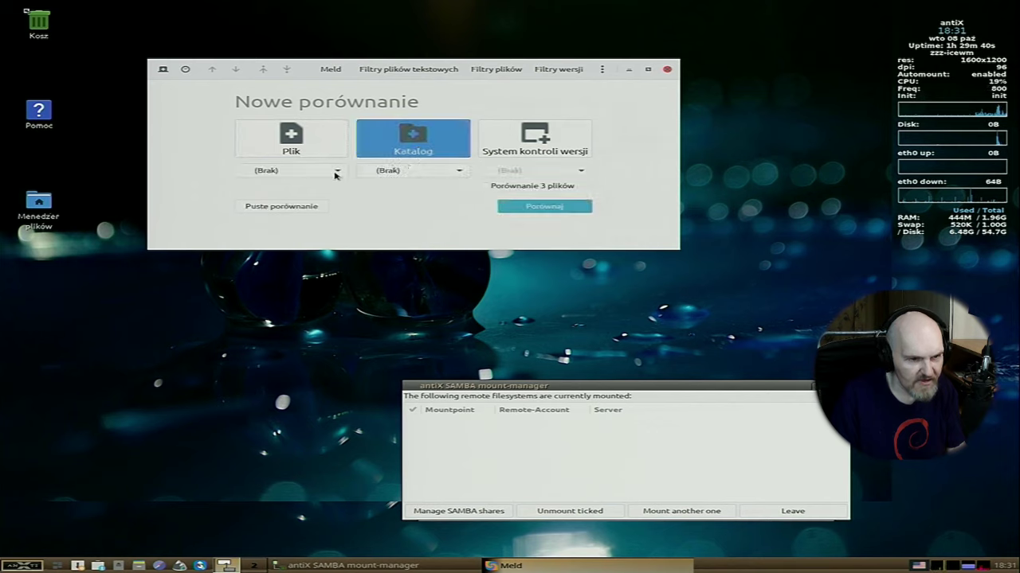
Step: Choose the home directory as the second folder of the Meld comparison
{"action": "left_click", "coordinate": [412, 171]}
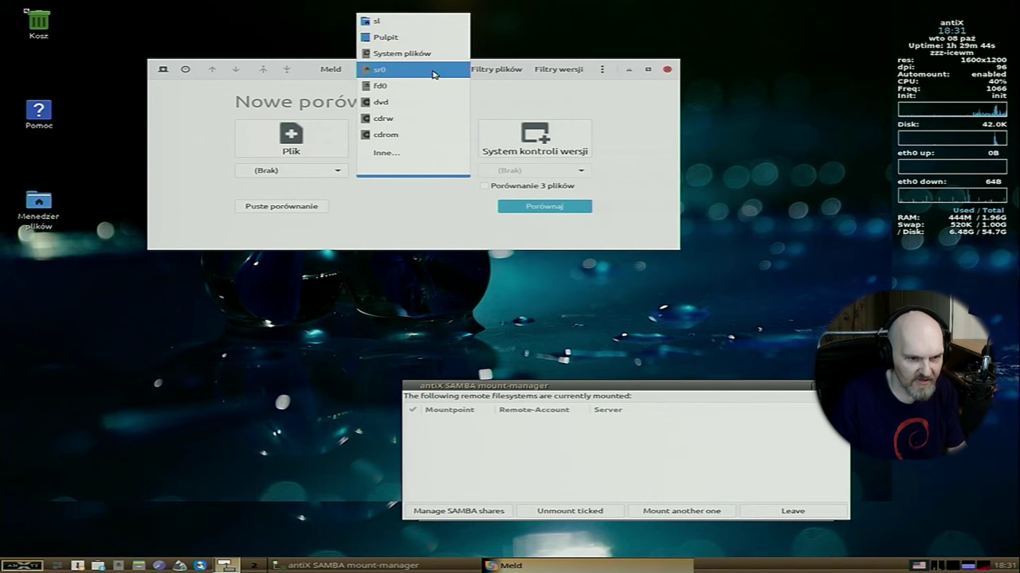
{"action": "scroll", "coordinate": [396, 156], "scroll_direction": "down", "scroll_amount": 1}
{"action": "left_click", "coordinate": [396, 156]}
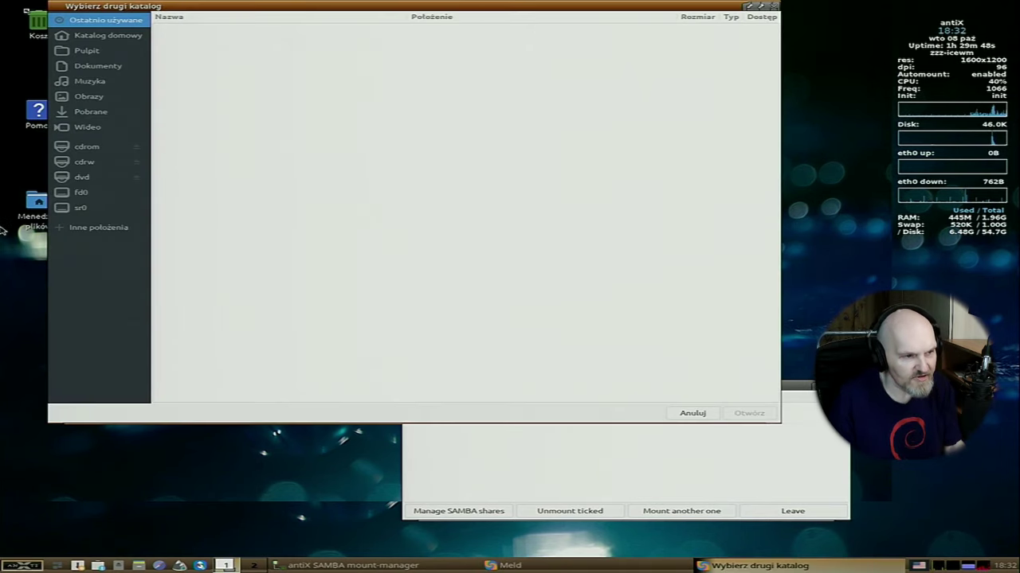
{"action": "left_click", "coordinate": [103, 33]}
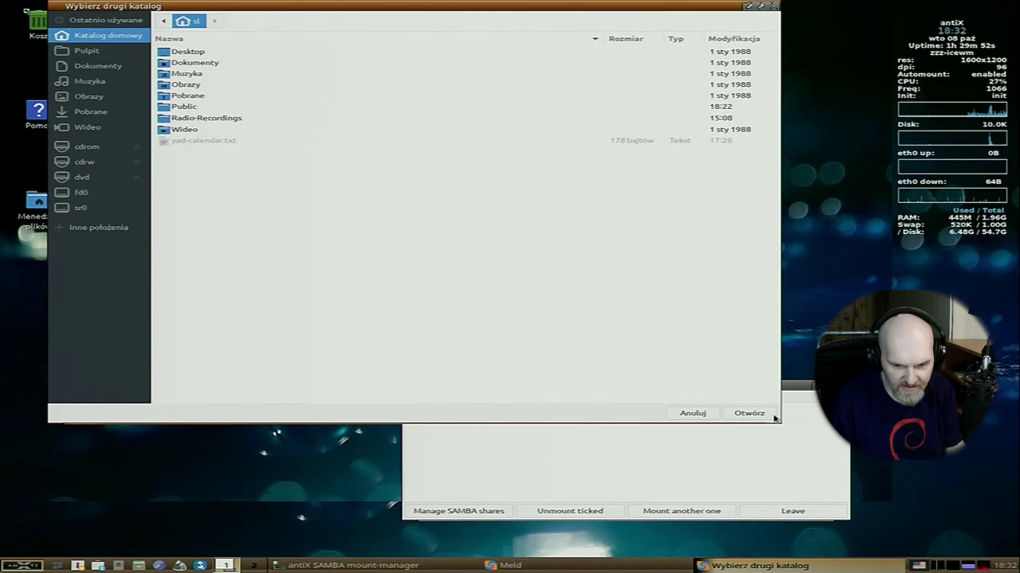
{"action": "left_click", "coordinate": [748, 413]}
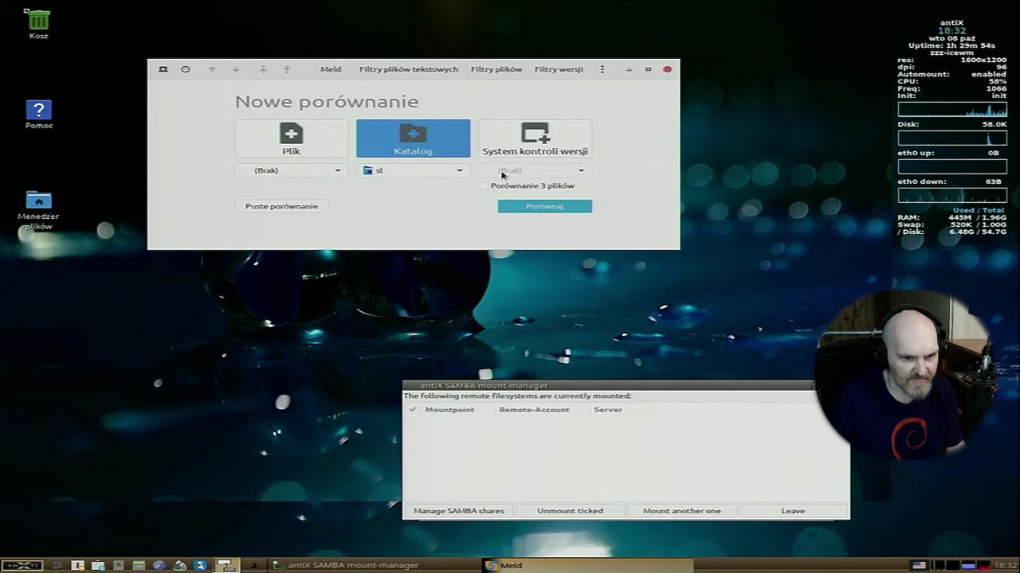
Step: Run the directory comparison in Meld and close the program
{"action": "left_click", "coordinate": [549, 209]}
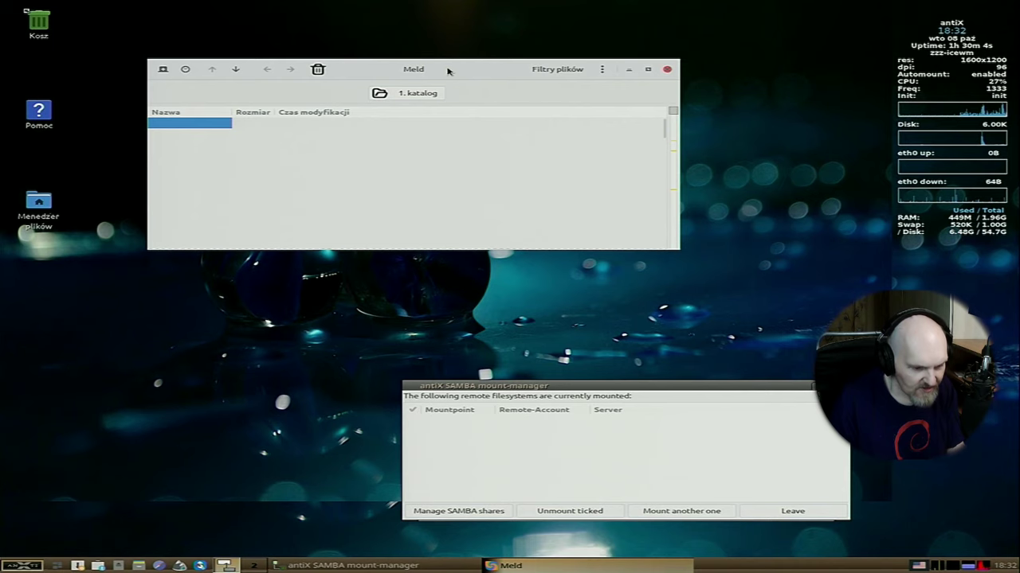
{"action": "left_click_drag", "start_coordinate": [446, 70], "coordinate": [524, 96]}
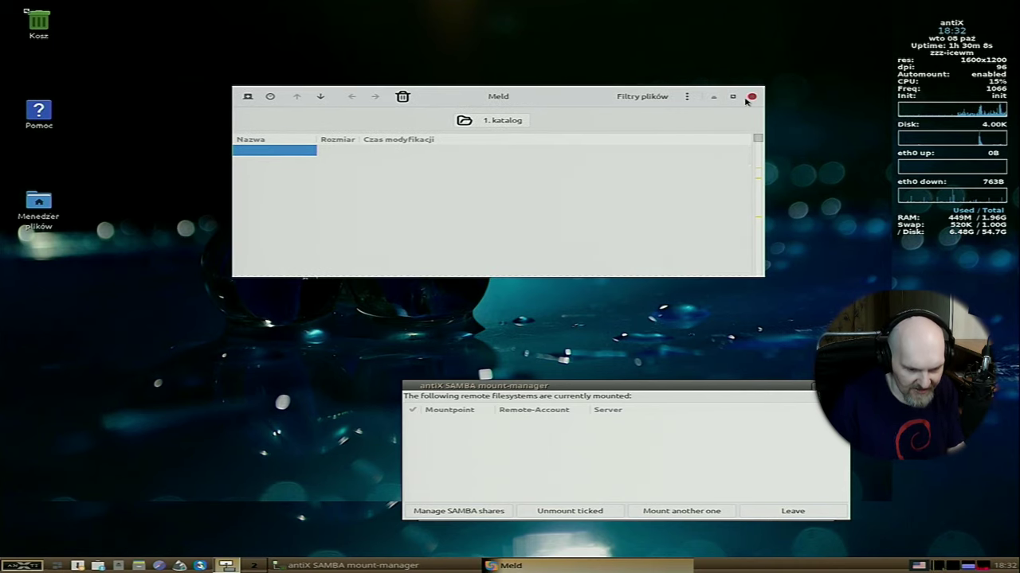
{"action": "left_click", "coordinate": [750, 97]}
Step: Request installation of the samba packages from the SAMBA mount-manager's share management and authorize it with the account's sudo password
{"action": "left_click_drag", "start_coordinate": [581, 389], "coordinate": [505, 172]}
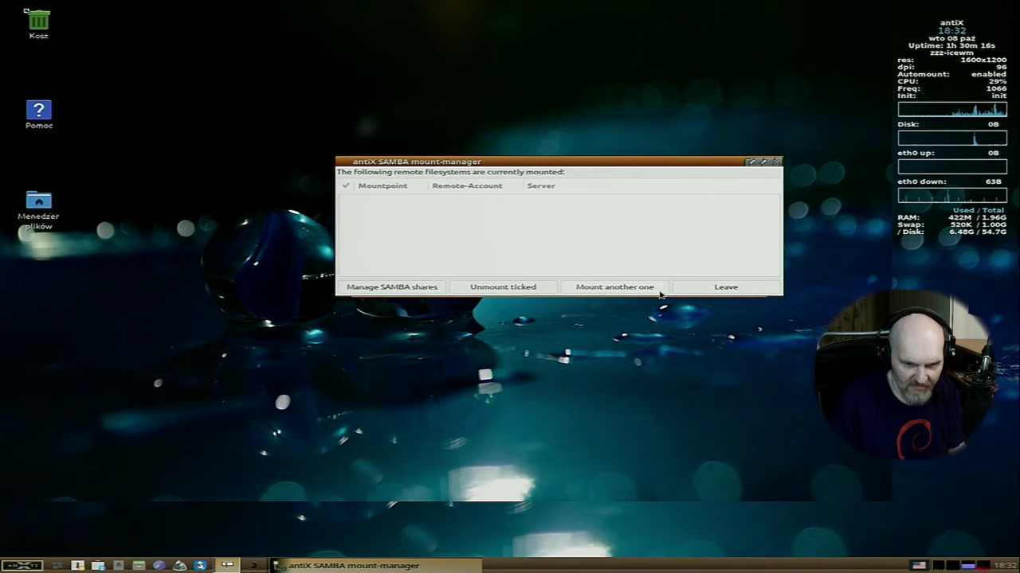
{"action": "left_click", "coordinate": [370, 289]}
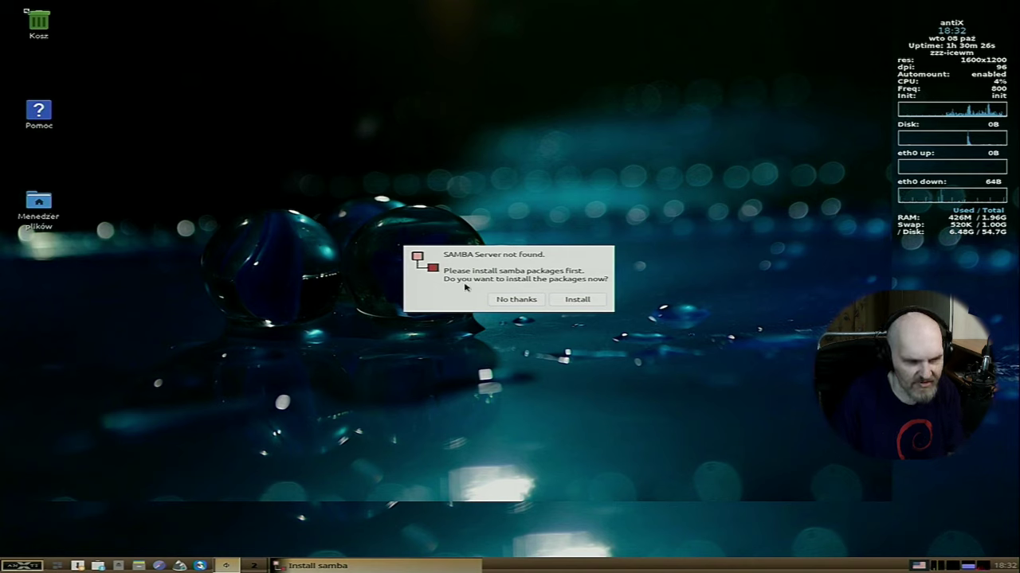
{"action": "left_click", "coordinate": [601, 300]}
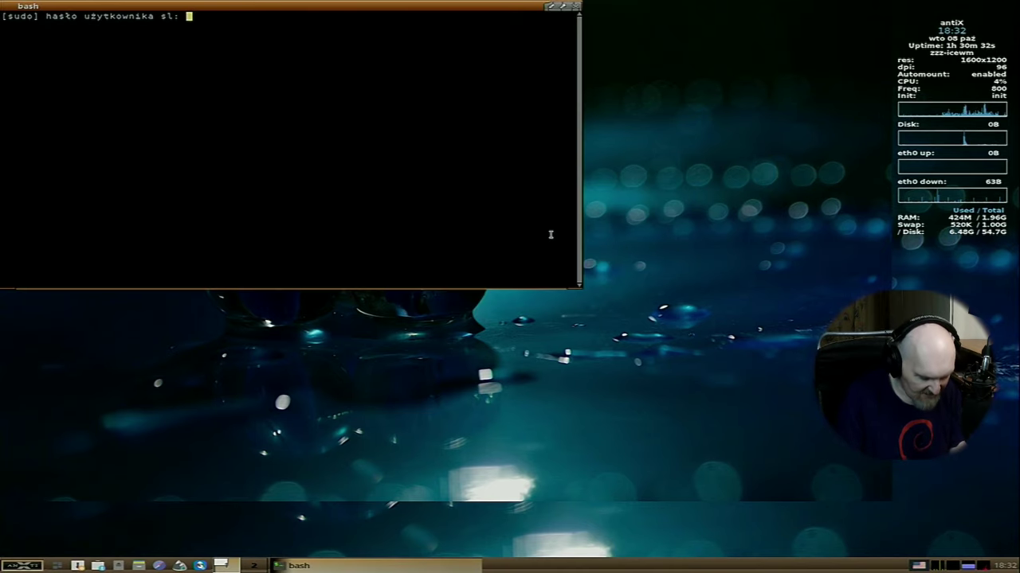
{"action": "key", "text": "Return"}
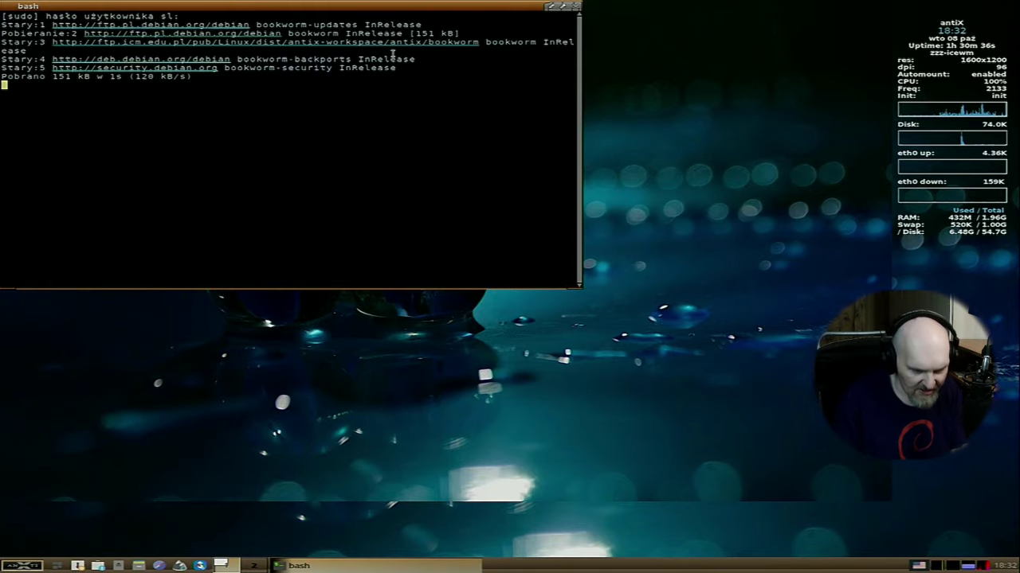
{"action": "left_click_drag", "start_coordinate": [333, 6], "coordinate": [690, 76]}
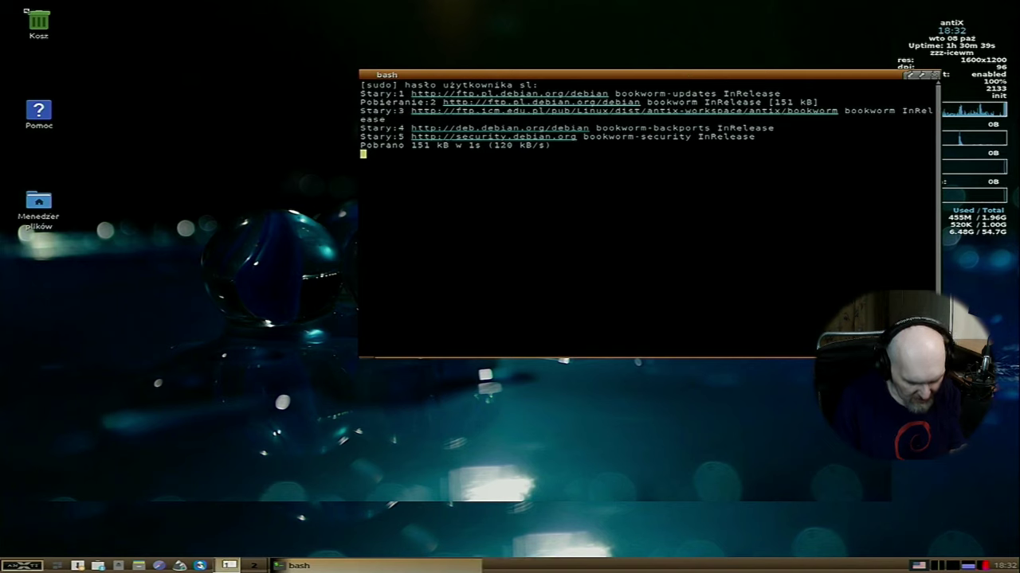
Step: Confirm the samba package installation in the terminal by answering t
{"action": "left_click", "coordinate": [23, 565]}
{"action": "mouse_move", "coordinate": [98, 429]}
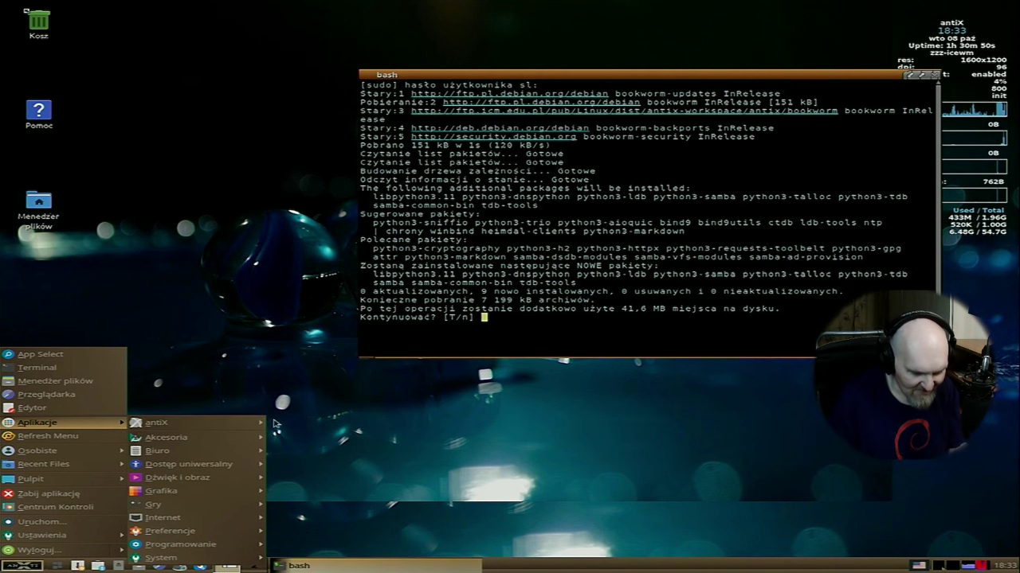
{"action": "key", "text": "Escape"}
{"action": "key", "text": "Escape"}
{"action": "type", "text": "t"}
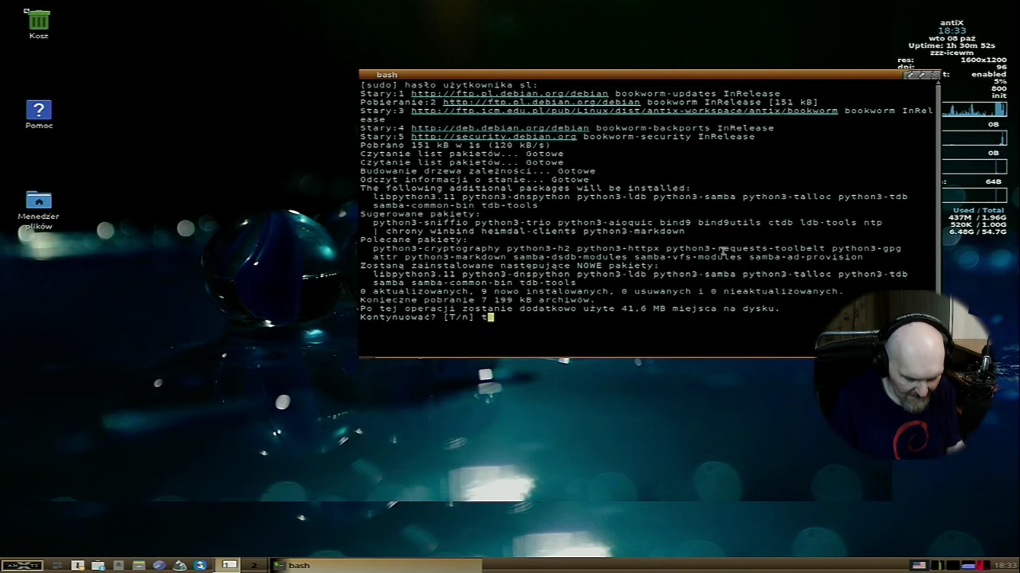
{"action": "key", "text": "Return"}
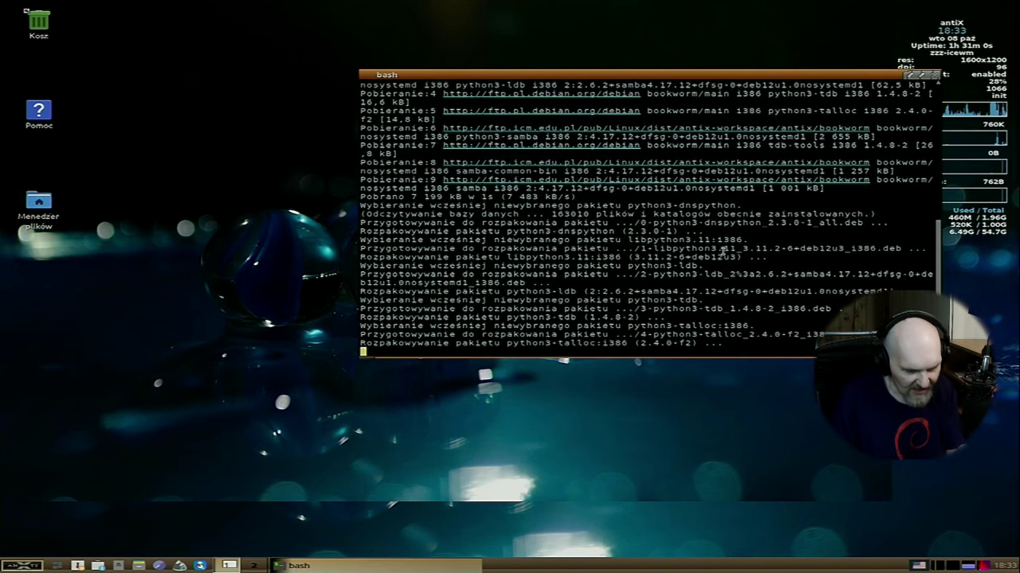
Step: Open the home folder in the file manager, close one duplicate window and move another to the middle of the desktop
{"action": "double_click", "coordinate": [37, 199]}
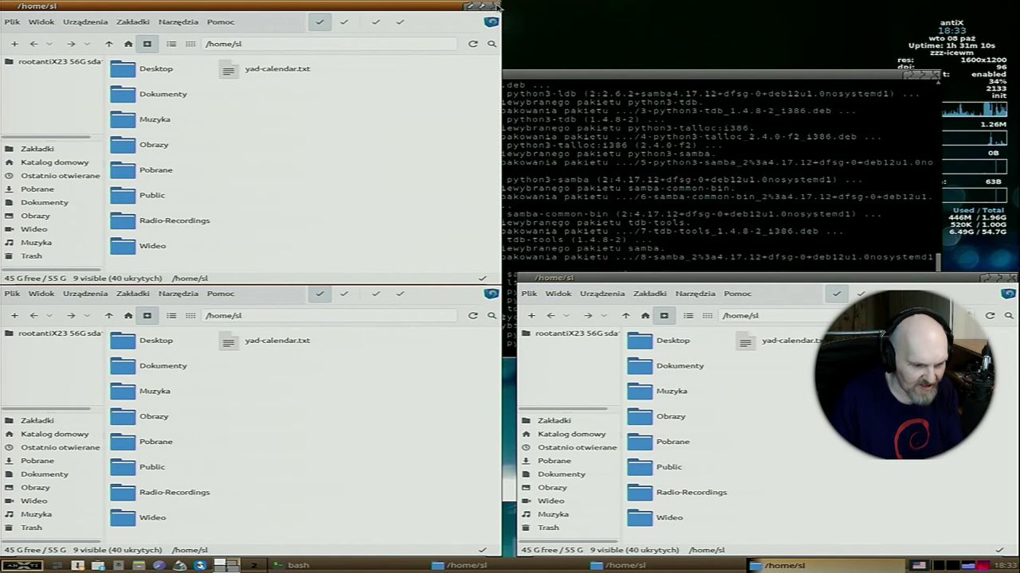
{"action": "left_click", "coordinate": [496, 5]}
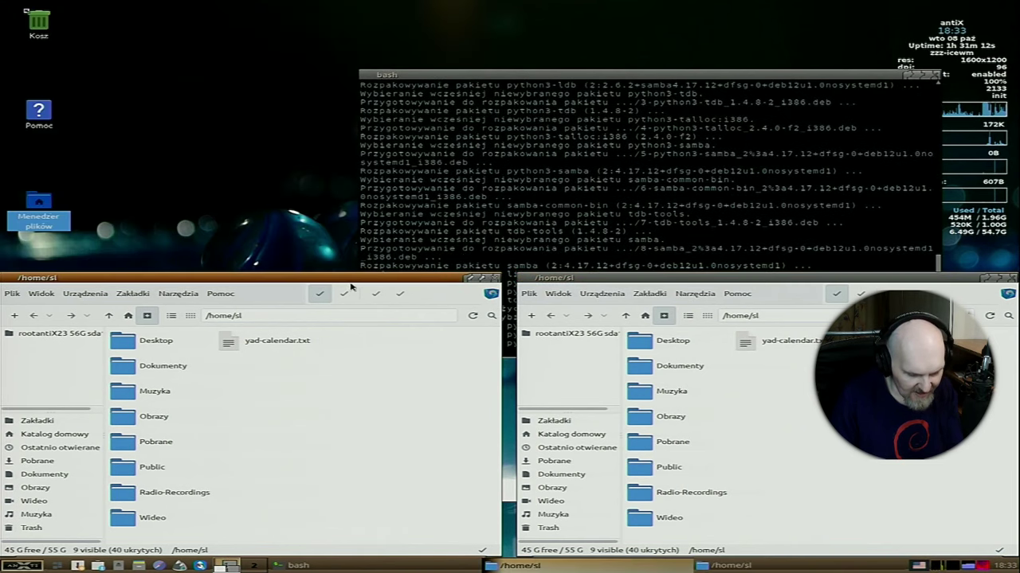
{"action": "left_click_drag", "start_coordinate": [344, 275], "coordinate": [605, 65]}
{"action": "left_click", "coordinate": [413, 207]}
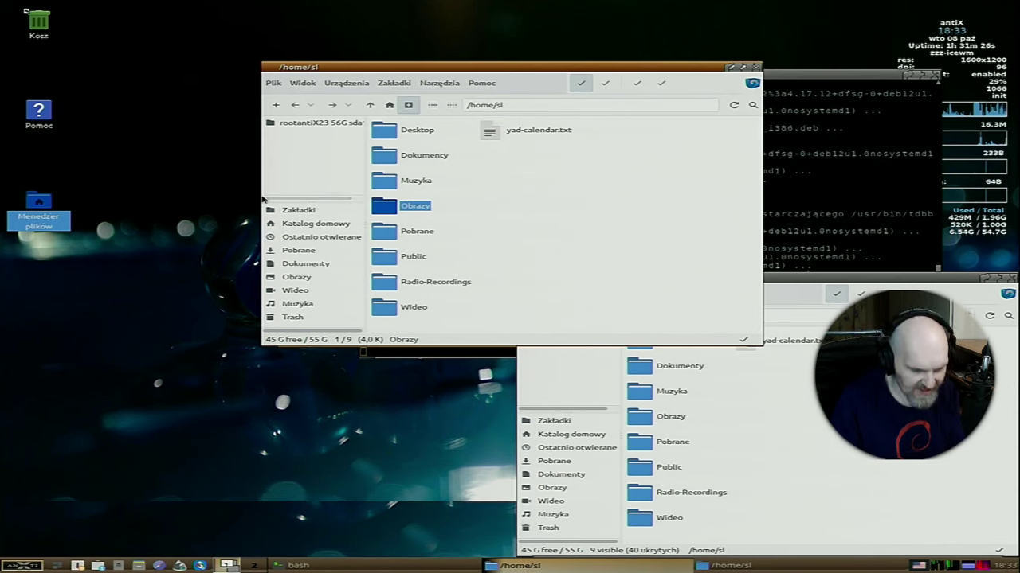
{"action": "left_click", "coordinate": [426, 194]}
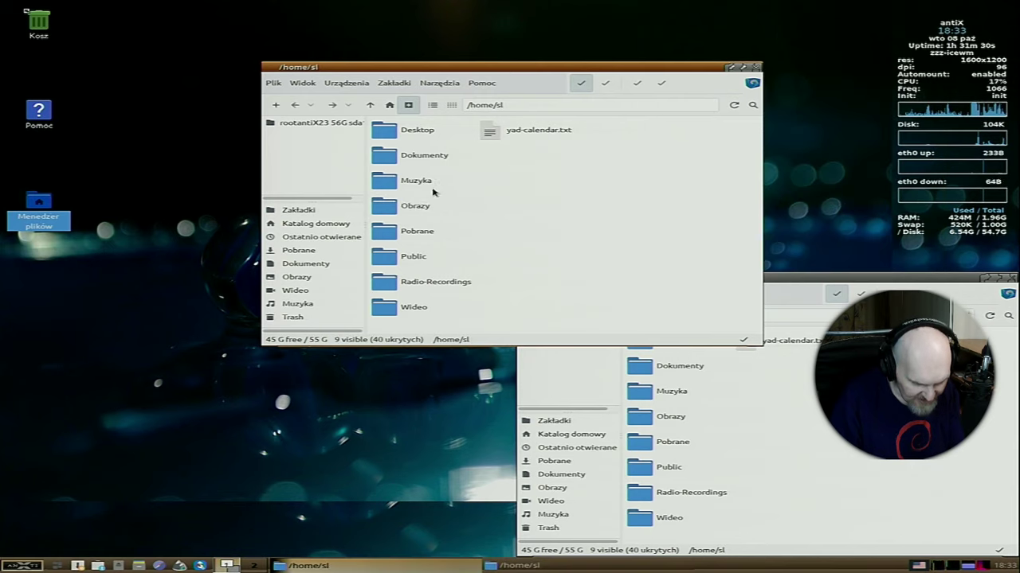
{"action": "left_click", "coordinate": [418, 183]}
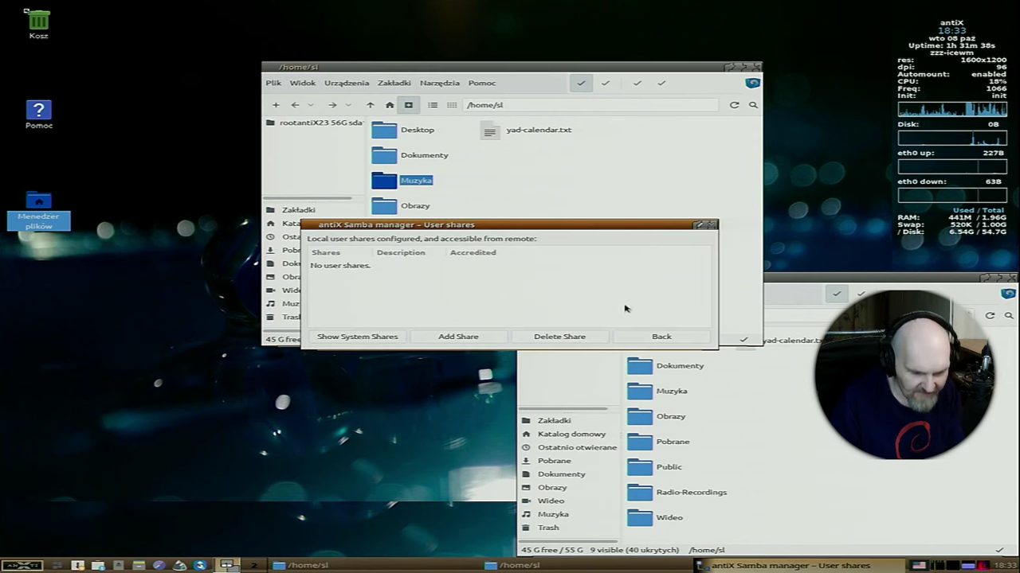
Step: Return from the Samba user shares to the mount-manager, examine the file manager's help and view options, and close that file manager window
{"action": "left_click", "coordinate": [660, 338]}
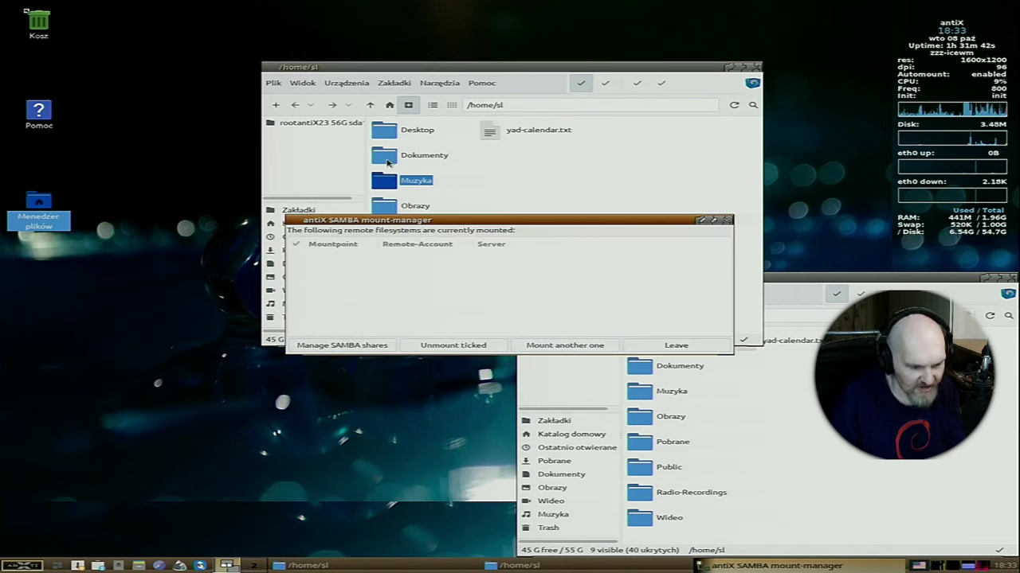
{"action": "left_click", "coordinate": [392, 131]}
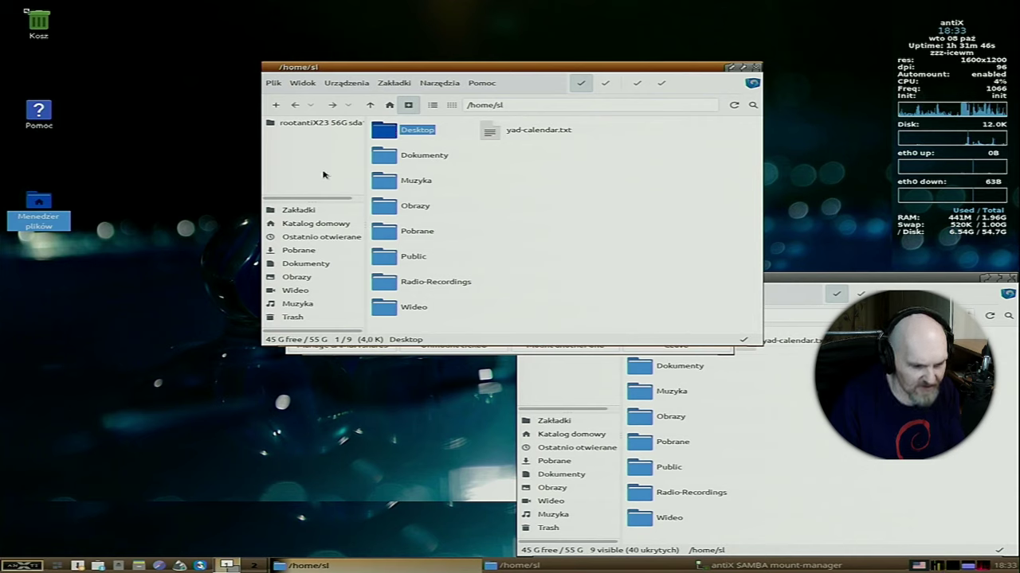
{"action": "left_click", "coordinate": [478, 82]}
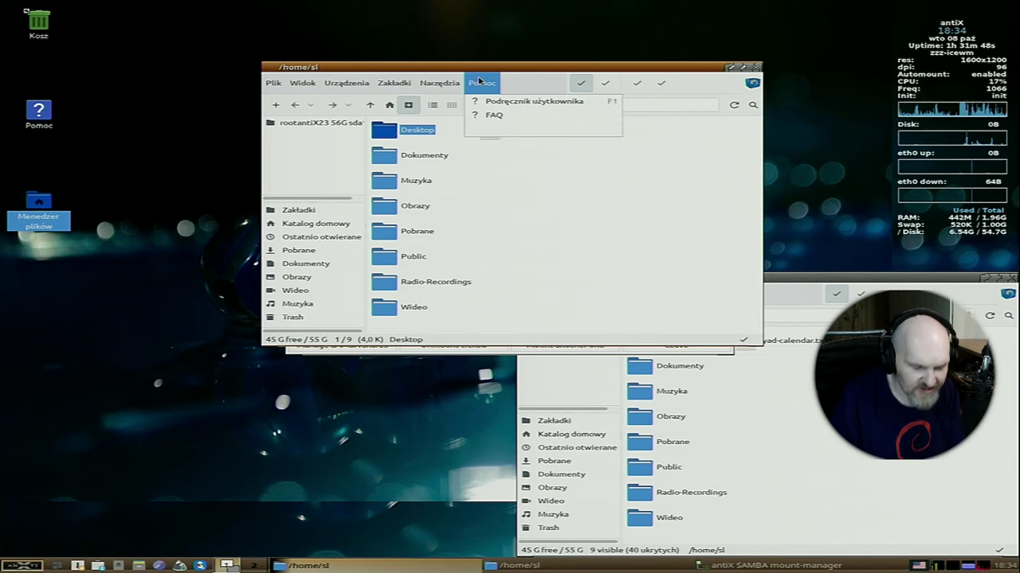
{"action": "left_click", "coordinate": [491, 119]}
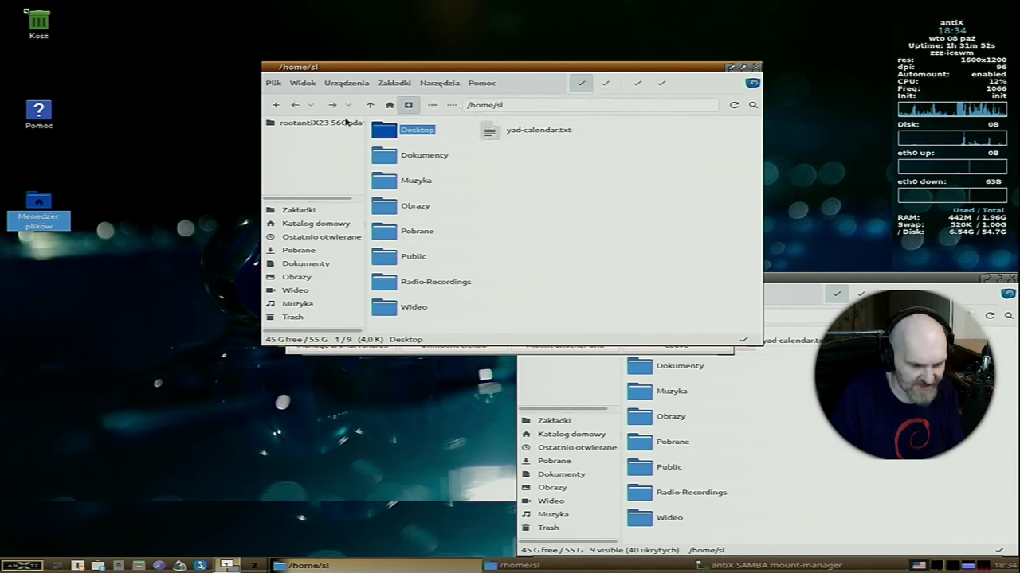
{"action": "left_click", "coordinate": [273, 83]}
{"action": "mouse_move", "coordinate": [303, 83]}
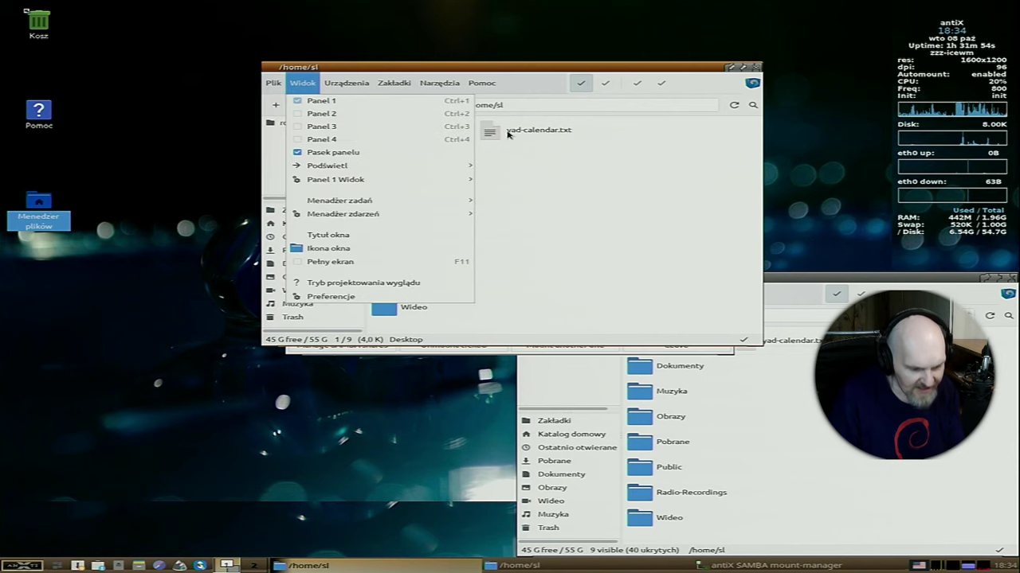
{"action": "left_click", "coordinate": [614, 179]}
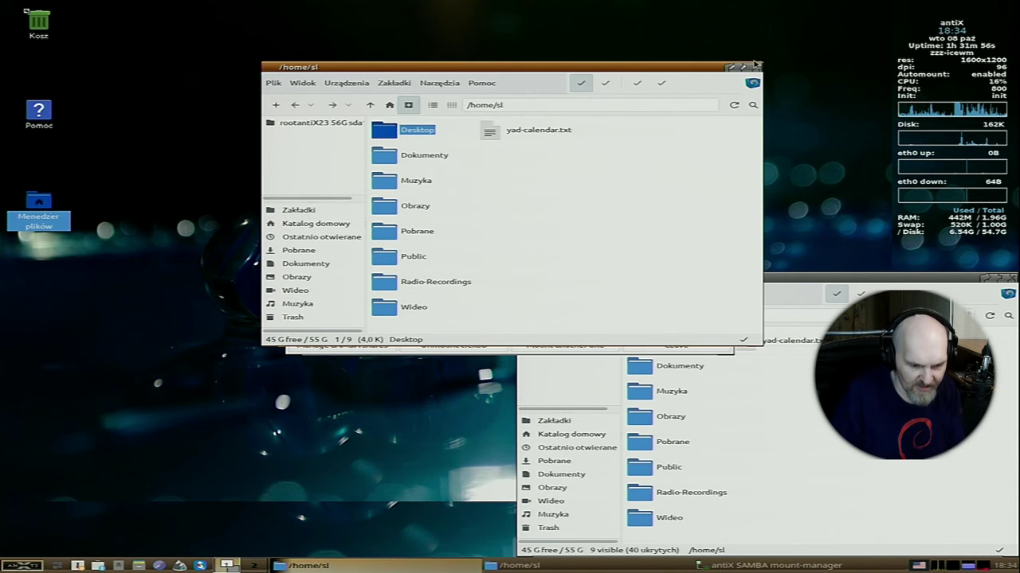
{"action": "left_click", "coordinate": [757, 68]}
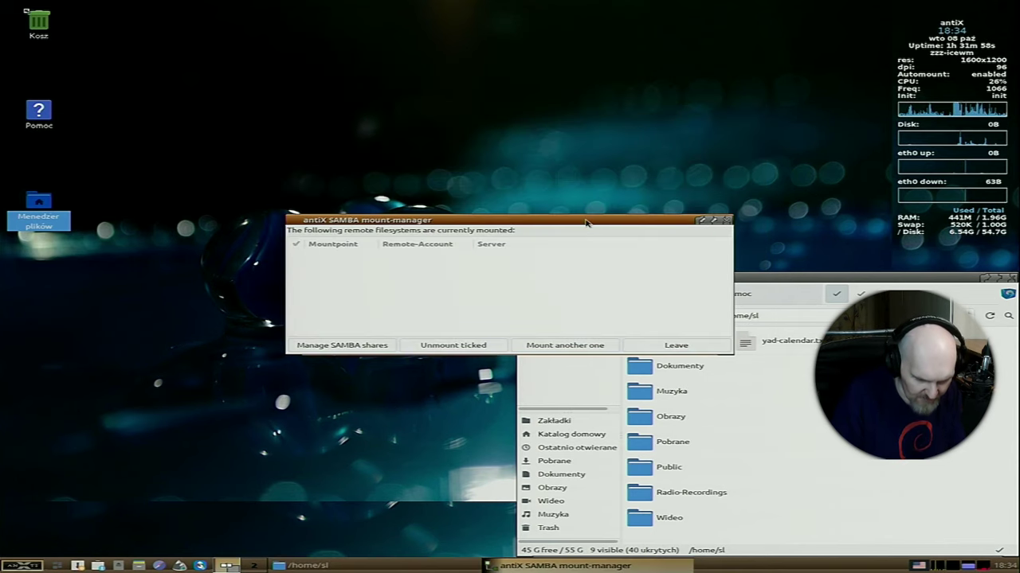
Step: Open the SAMBA share management again with the administrator password and close the remaining file manager window
{"action": "left_click_drag", "start_coordinate": [586, 222], "coordinate": [472, 53]}
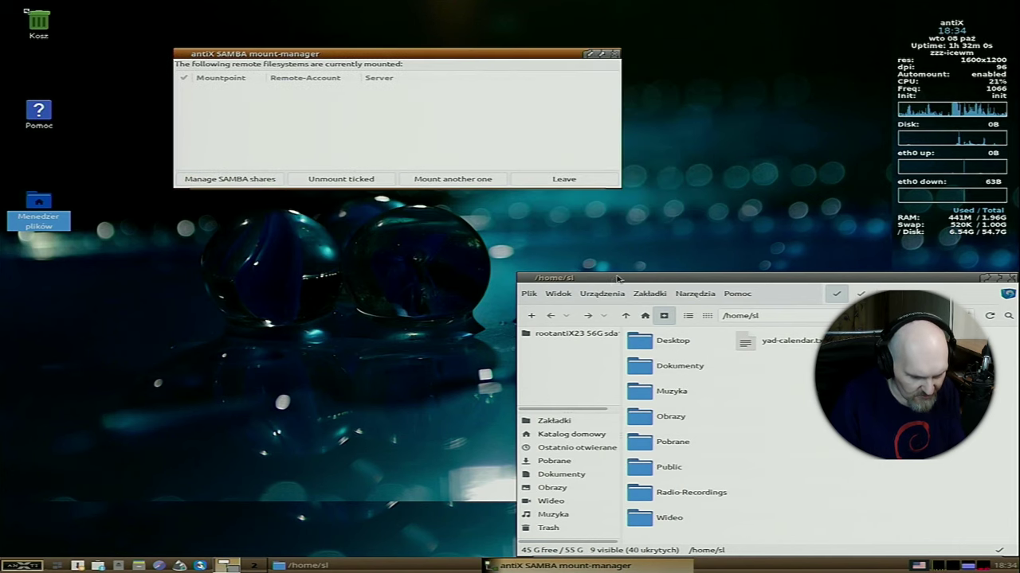
{"action": "left_click", "coordinate": [243, 178]}
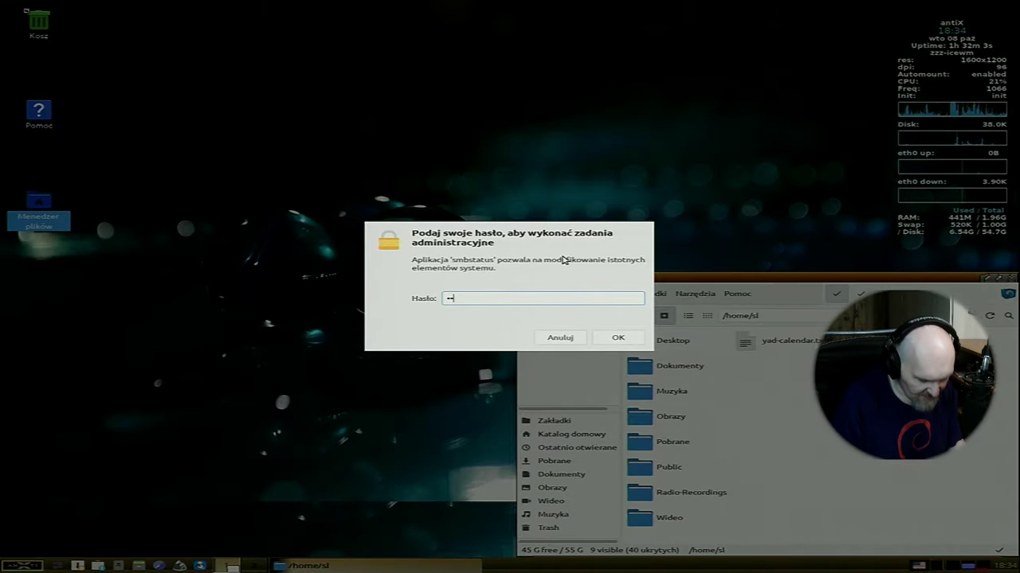
{"action": "key", "text": "Return"}
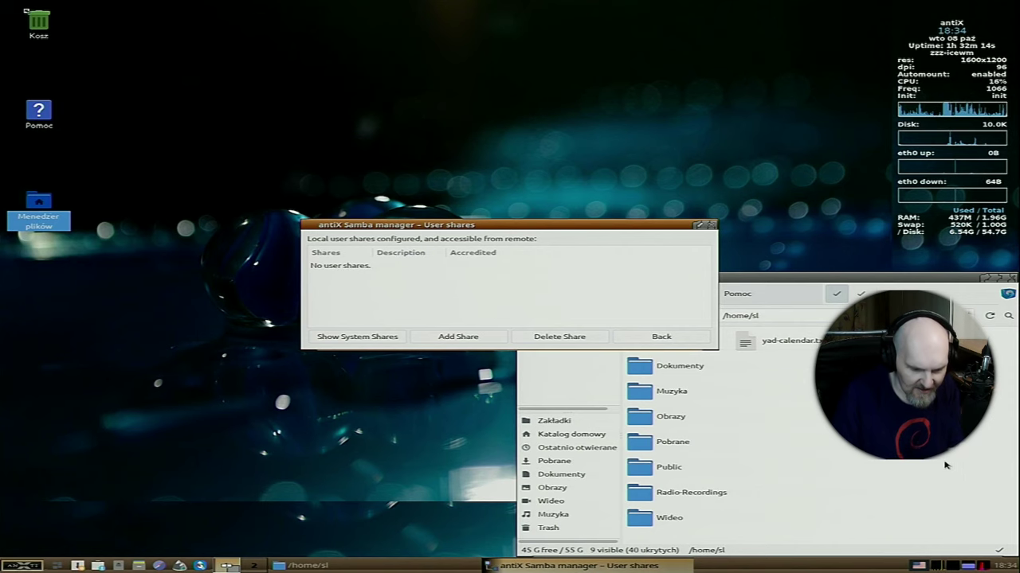
{"action": "left_click", "coordinate": [936, 402]}
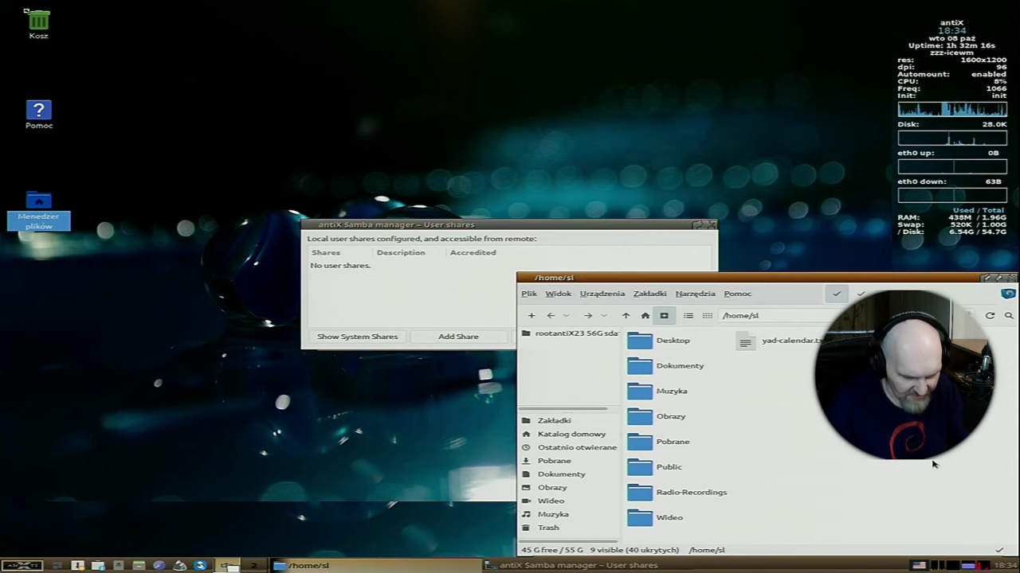
{"action": "key", "text": "alt+F4"}
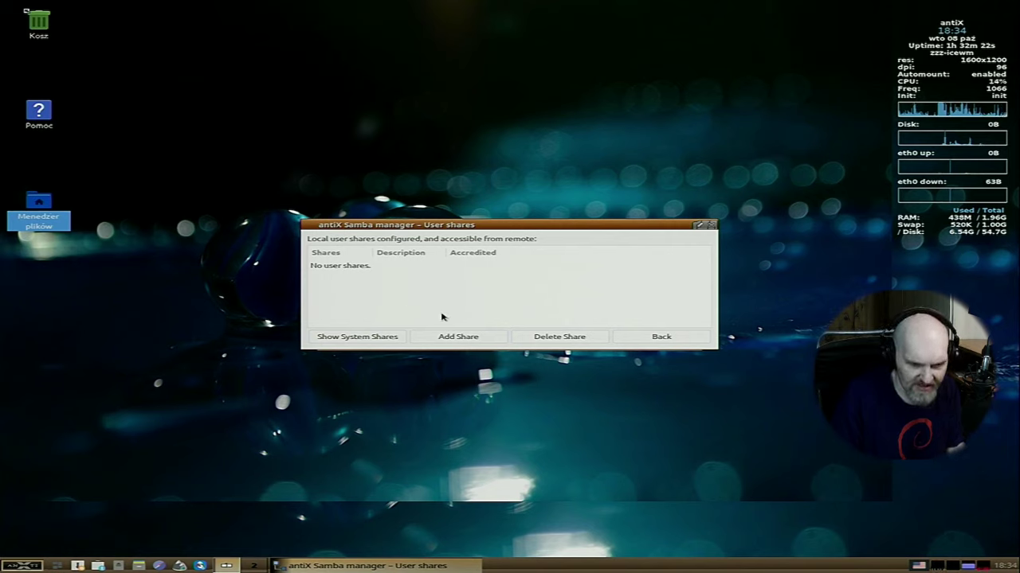
Step: Create a browsable SAMBA share named MyShare for the home directory, set its SMB account password and dismiss the firewall notice
{"action": "left_click", "coordinate": [457, 337]}
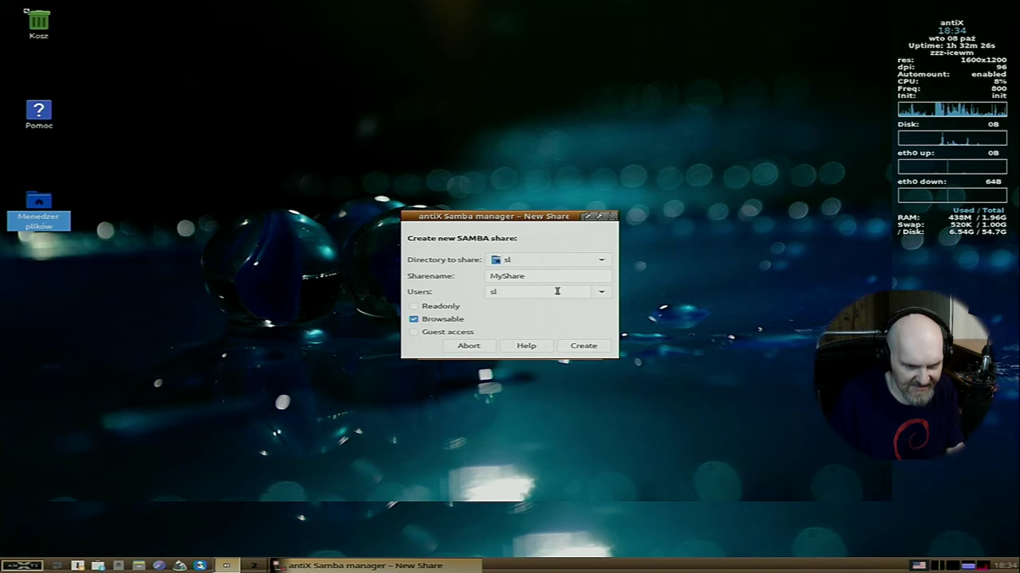
{"action": "left_click", "coordinate": [583, 347]}
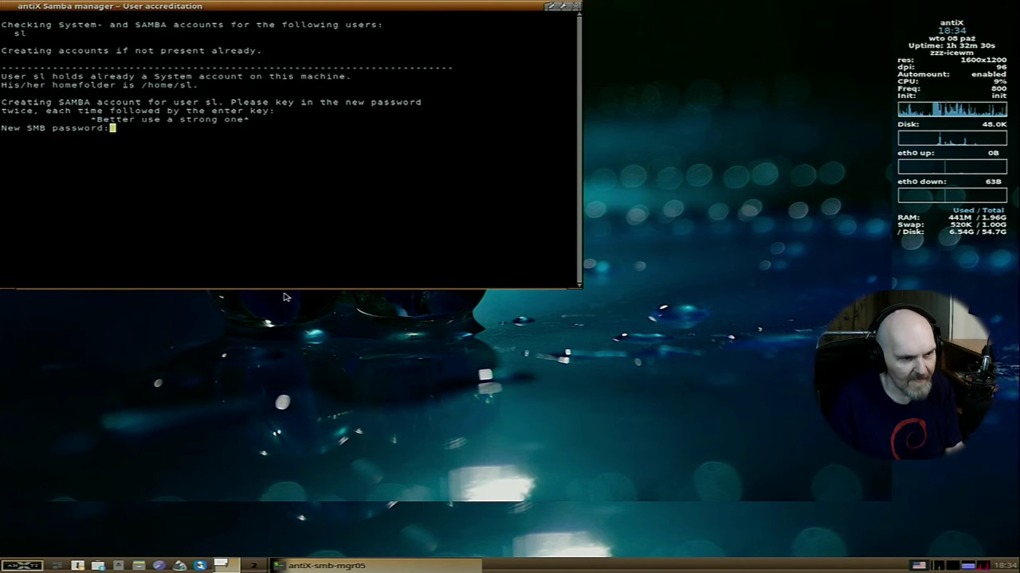
{"action": "key", "text": "Return"}
{"action": "key", "text": "Return"}
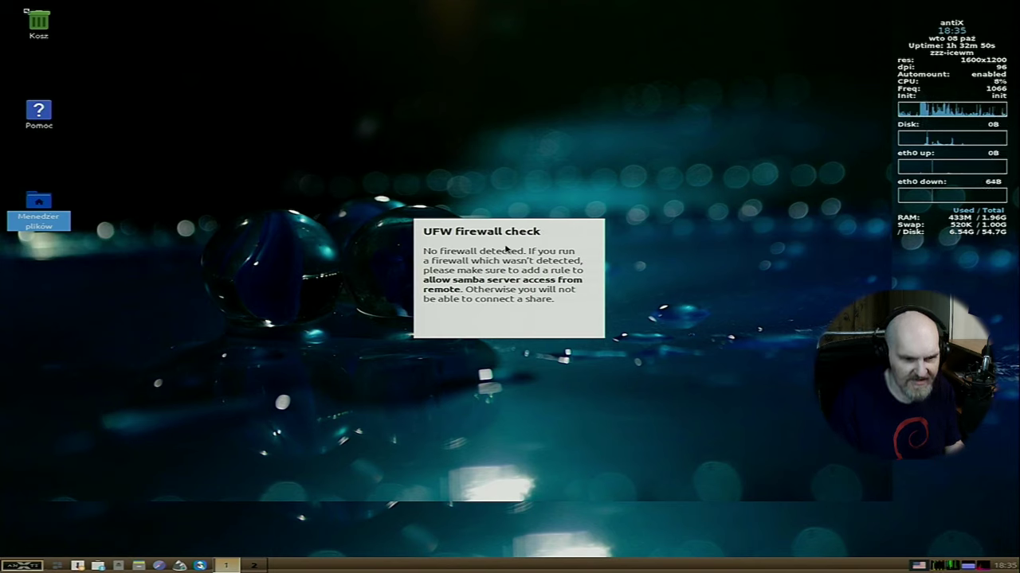
{"action": "left_click", "coordinate": [503, 268]}
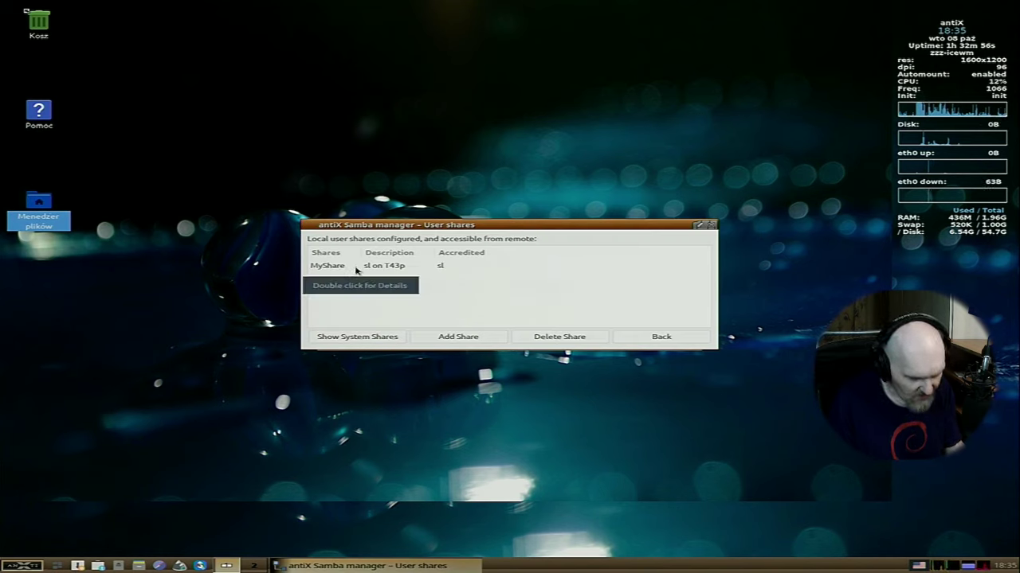
Step: Open the home folder in the file manager from the desktop
{"action": "double_click", "coordinate": [41, 208]}
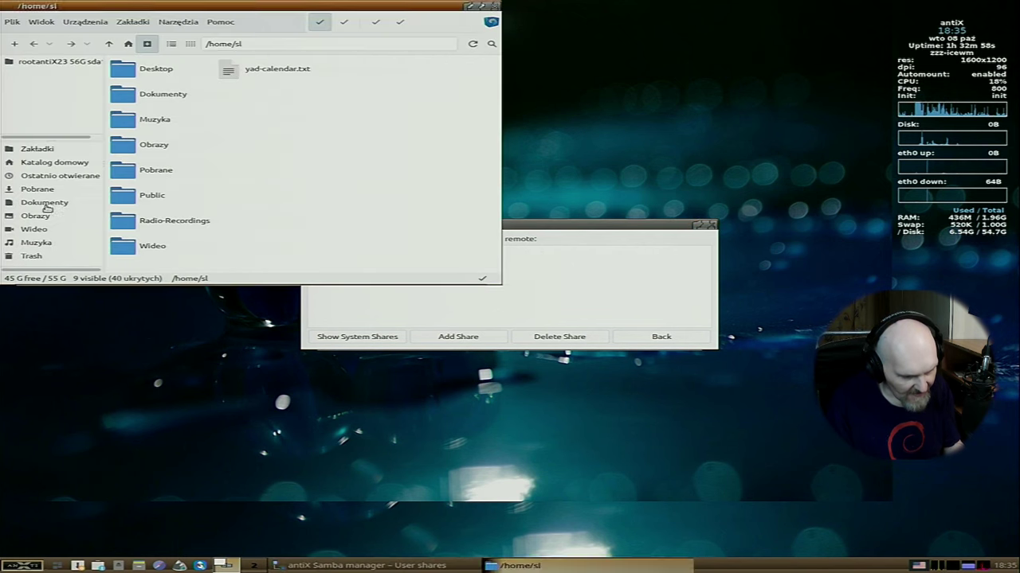